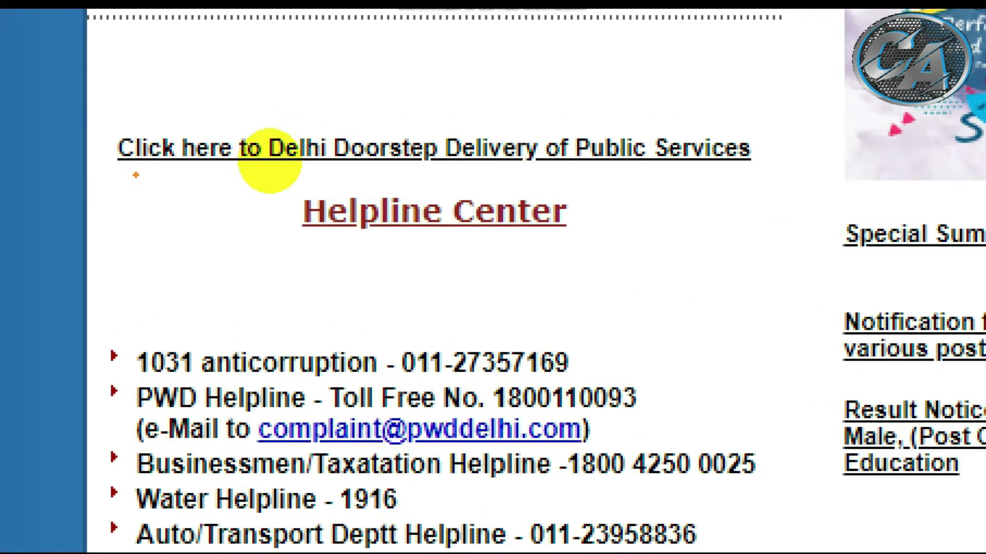
Follow the 'Delhi Doorstep Delivery of Public Services' link to reach the VFS Global sign-in page.
{"action": "mouse_move", "coordinate": [135, 176]}
{"action": "left_mouse_down"}
{"action": "mouse_move", "coordinate": [331, 204]}
{"action": "mouse_move", "coordinate": [514, 179]}
{"action": "mouse_move", "coordinate": [715, 169]}
{"action": "mouse_move", "coordinate": [731, 44]}
{"action": "mouse_move", "coordinate": [368, 74]}
{"action": "mouse_move", "coordinate": [197, 194]}
{"action": "left_mouse_up"}
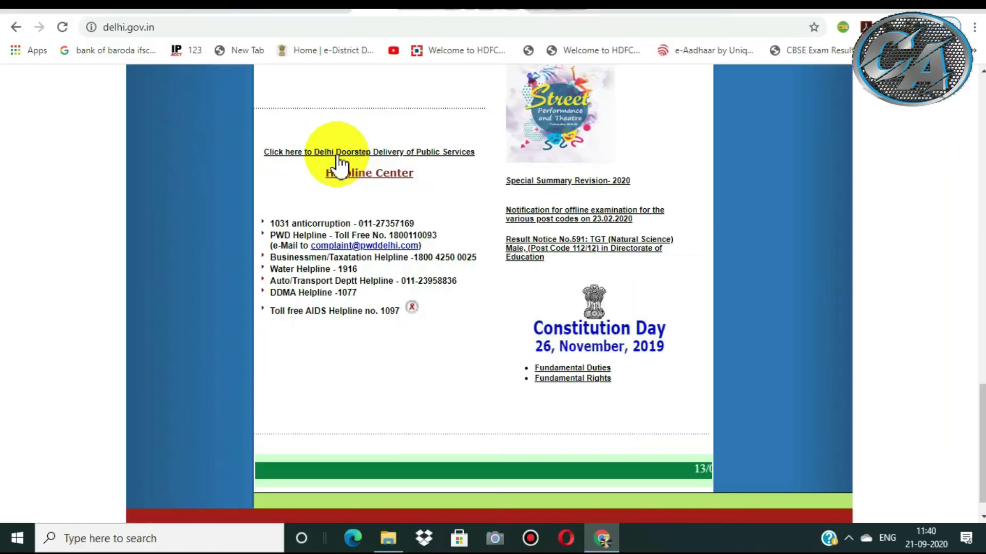
{"action": "left_click", "coordinate": [339, 153]}
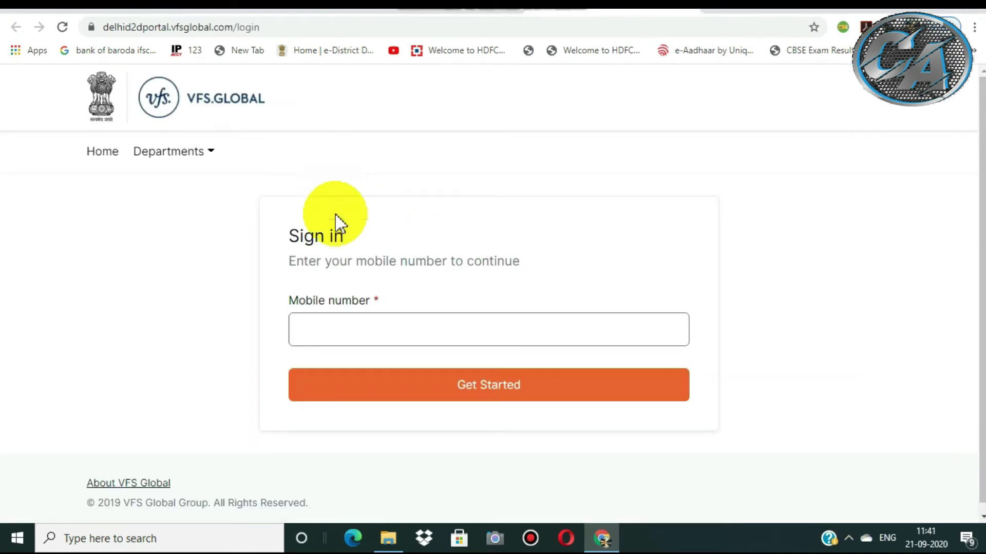
Enter the registered mobile number and request a one-time code.
{"action": "left_click", "coordinate": [365, 327]}
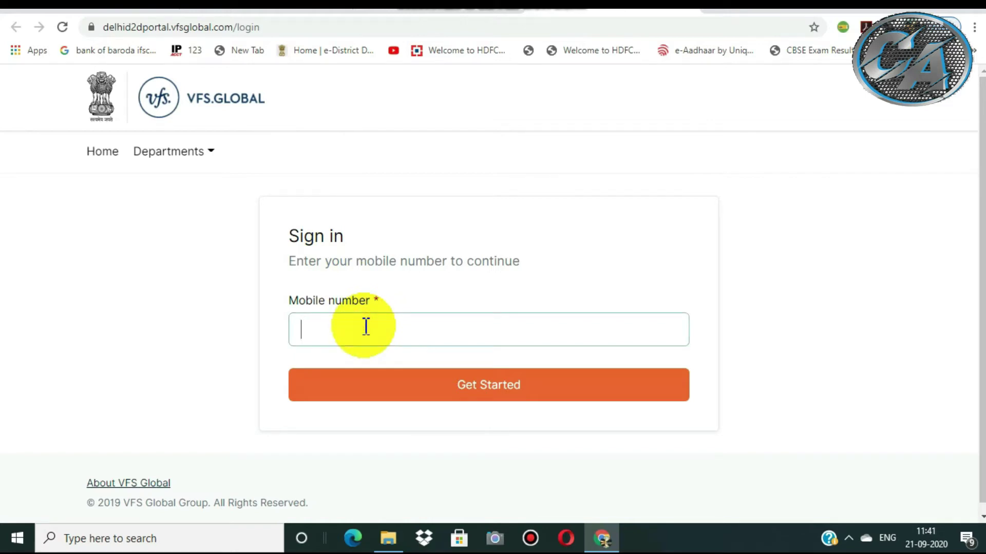
{"action": "type", "text": "83xxxxxxxx"}
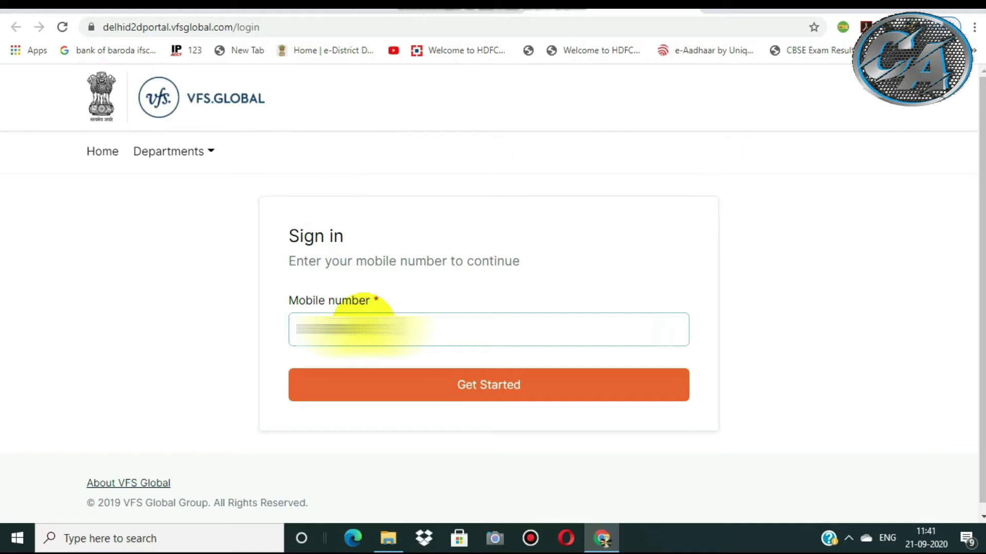
{"action": "left_click", "coordinate": [469, 396]}
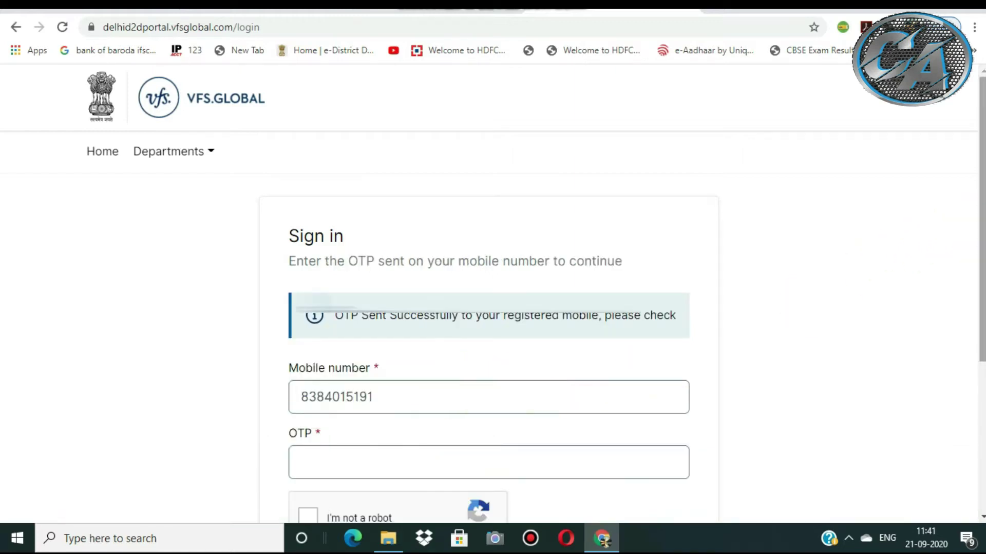
Enter the received one-time code, pass the 'I'm not a robot' check and log in.
{"action": "scroll", "coordinate": [421, 326], "scroll_direction": "down", "scroll_amount": 2}
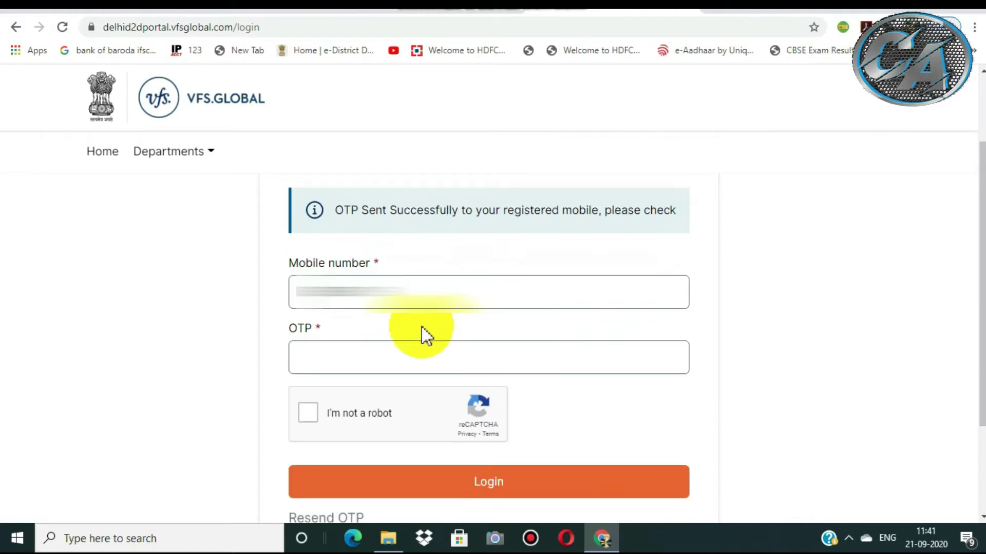
{"action": "left_click", "coordinate": [338, 354]}
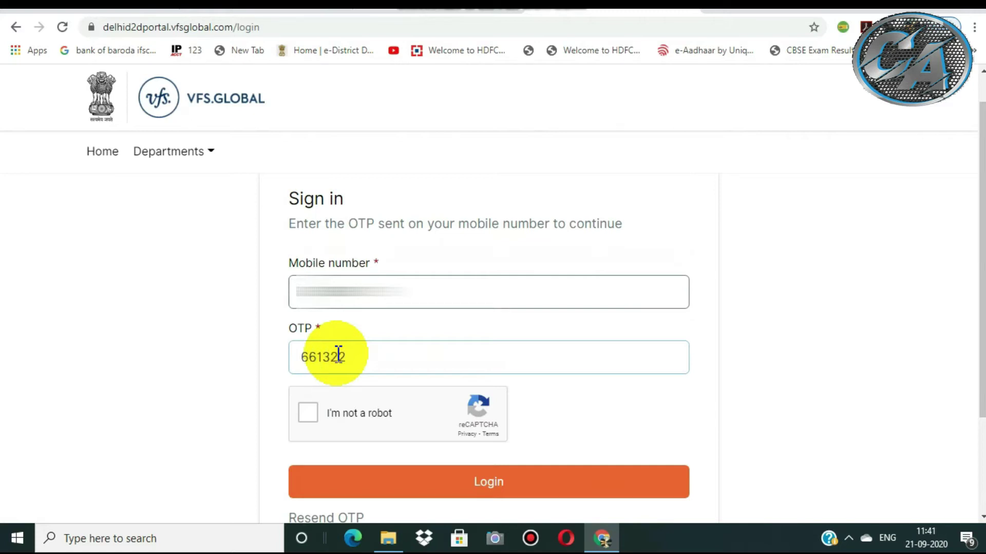
{"action": "left_click", "coordinate": [310, 419]}
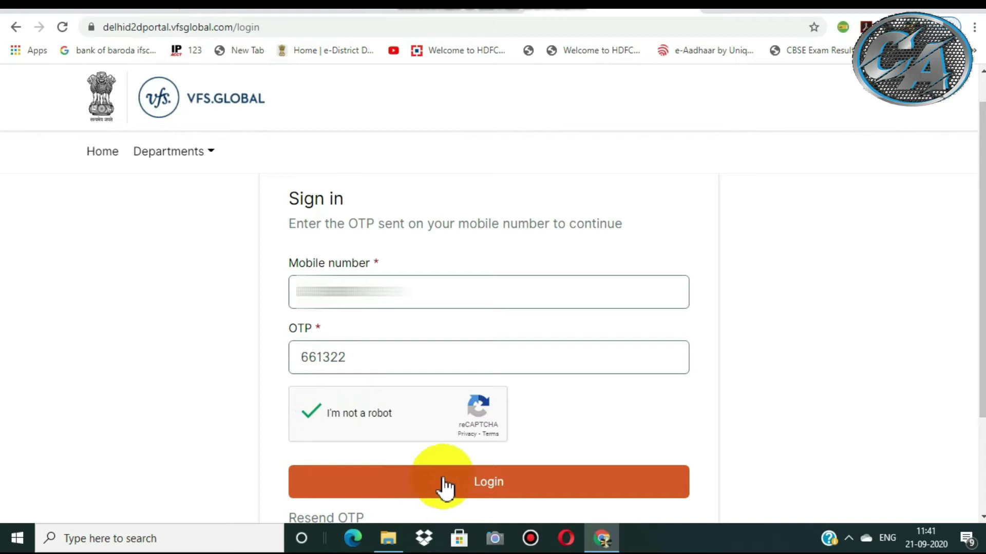
{"action": "left_click", "coordinate": [490, 483]}
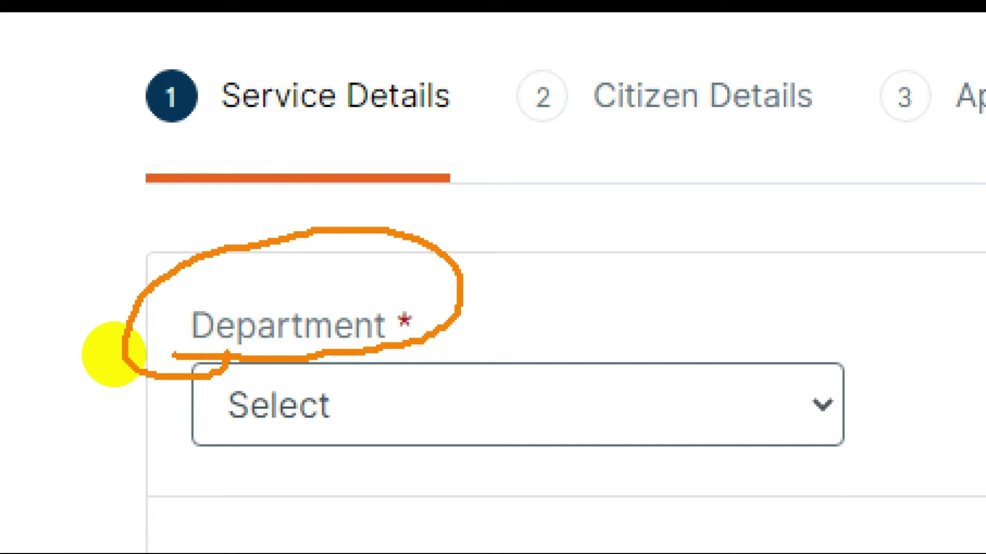
Expand the Department dropdown and find Food & Civil Supplies among the departments.
{"action": "left_click", "coordinate": [276, 393]}
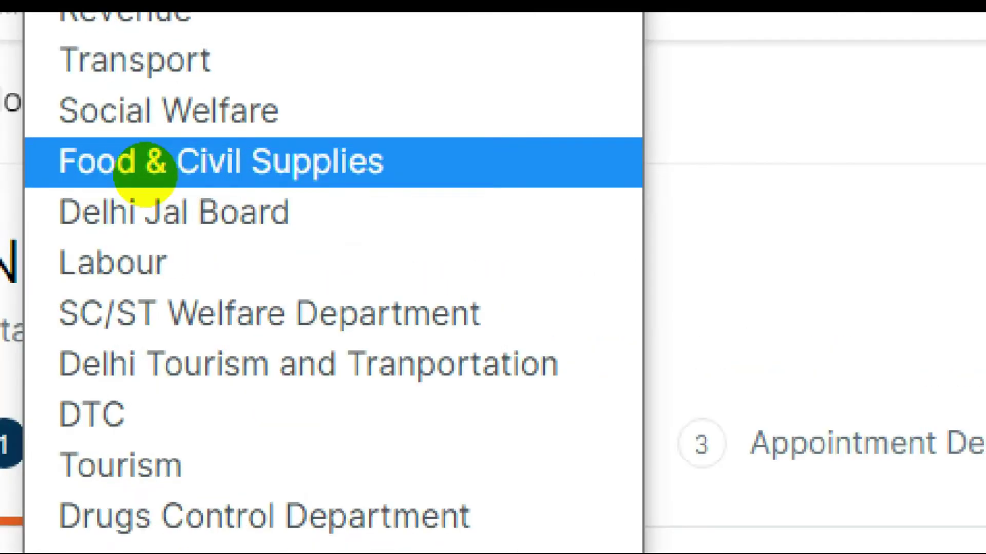
{"action": "mouse_move", "coordinate": [120, 180]}
{"action": "left_mouse_down"}
{"action": "mouse_move", "coordinate": [242, 172]}
{"action": "mouse_move", "coordinate": [229, 156]}
{"action": "mouse_move", "coordinate": [110, 176]}
{"action": "left_mouse_up"}
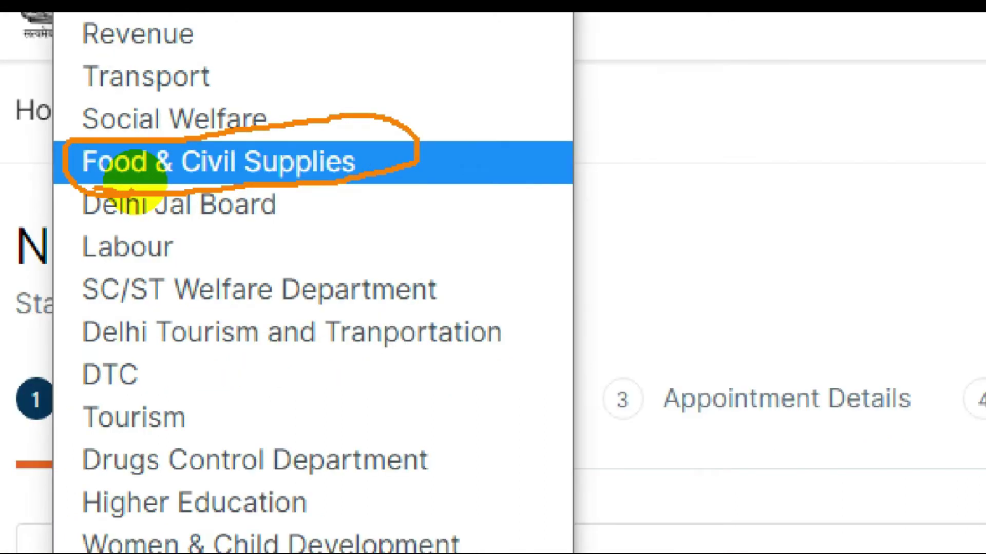
Select Food & Civil Supplies as the Department.
{"action": "left_click", "coordinate": [159, 394]}
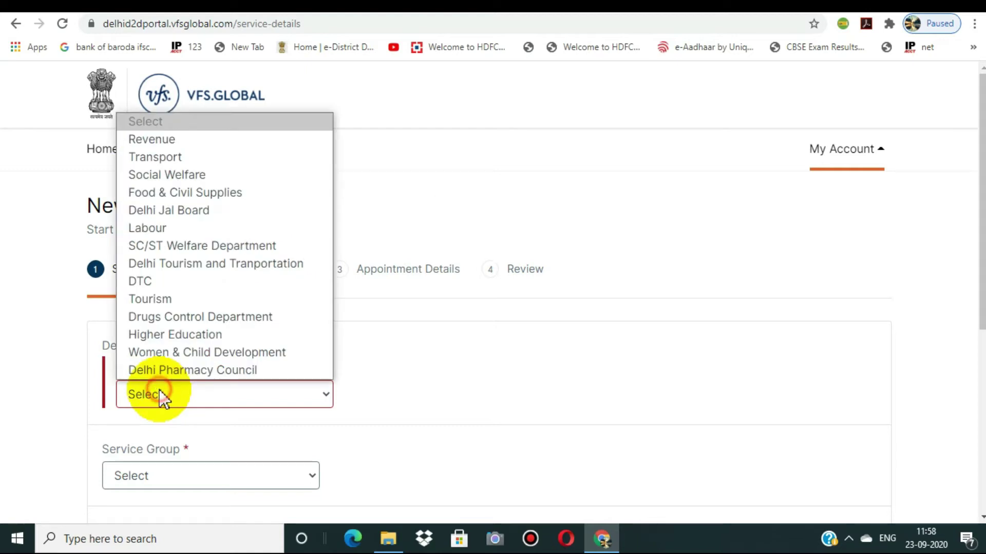
{"action": "left_click", "coordinate": [166, 192]}
{"action": "scroll", "coordinate": [957, 269], "scroll_direction": "down", "scroll_amount": 2}
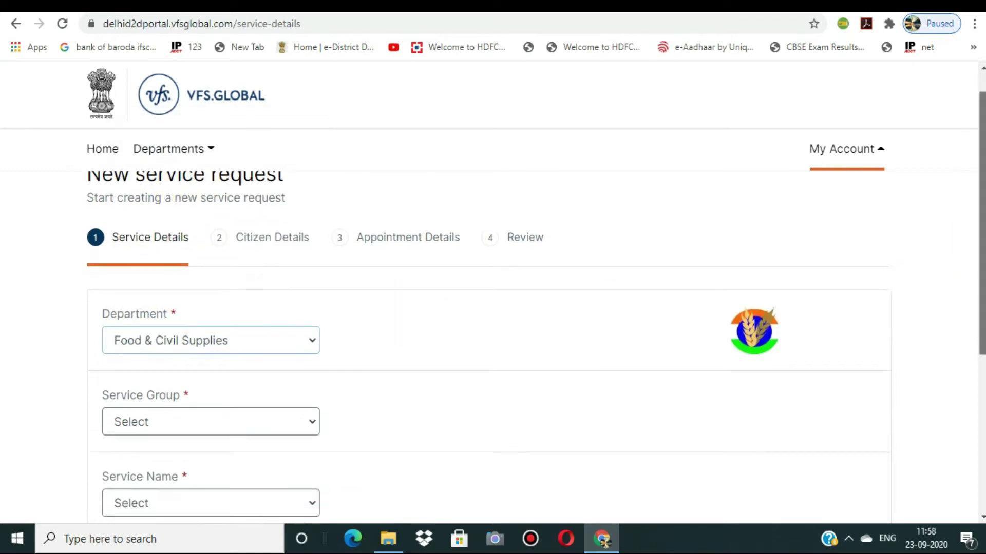
{"action": "scroll", "coordinate": [889, 302], "scroll_direction": "down", "scroll_amount": 1}
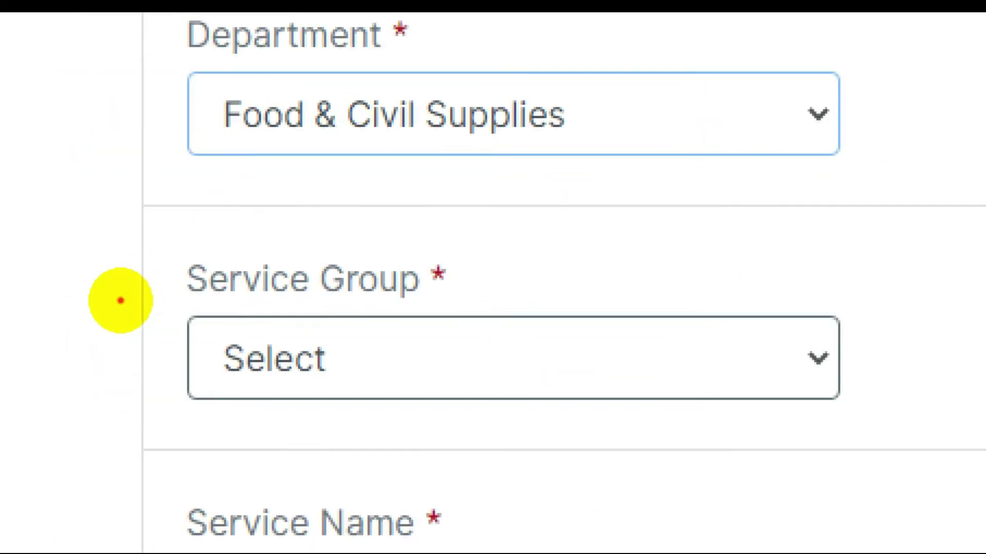
Select Food & Civil Supplies as the Service Group.
{"action": "mouse_move", "coordinate": [179, 299]}
{"action": "left_mouse_down"}
{"action": "mouse_move", "coordinate": [429, 311]}
{"action": "mouse_move", "coordinate": [172, 281]}
{"action": "mouse_move", "coordinate": [174, 303]}
{"action": "left_mouse_up"}
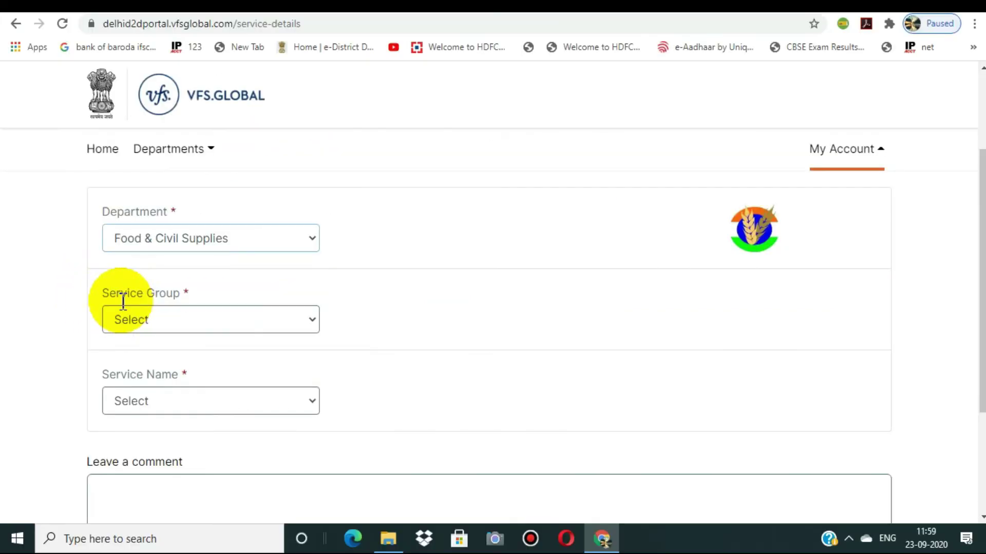
{"action": "left_click", "coordinate": [261, 351]}
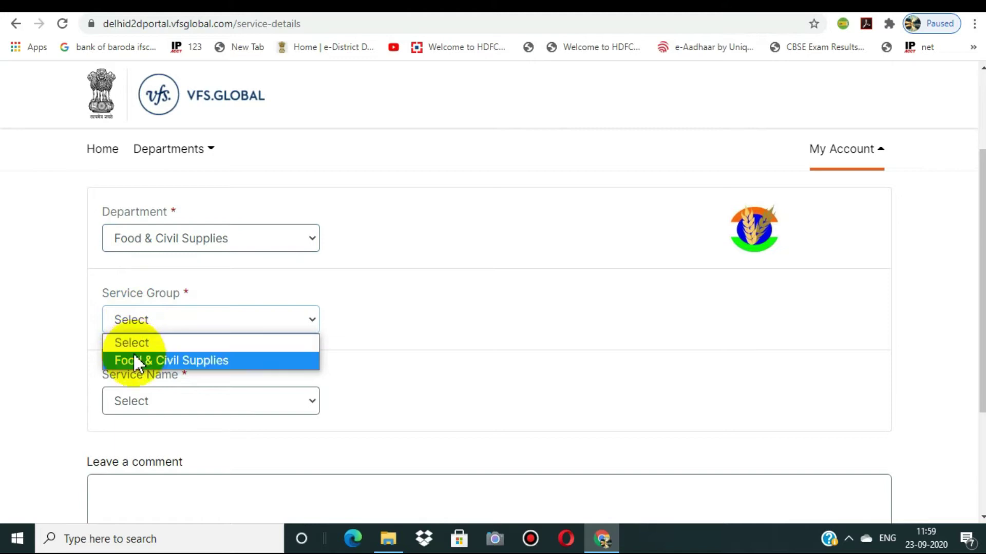
{"action": "left_click", "coordinate": [135, 359]}
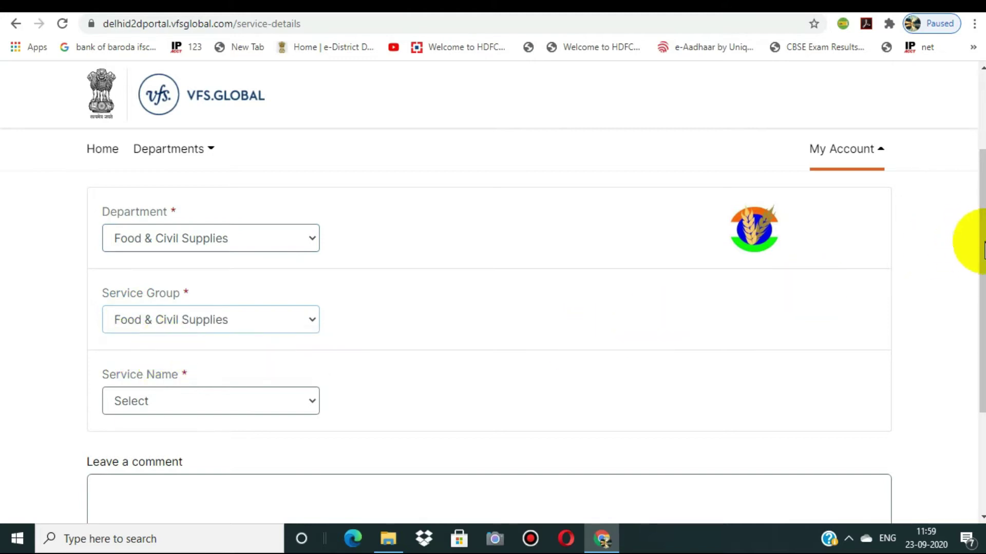
{"action": "left_click_drag", "start_coordinate": [981, 241], "coordinate": [981, 303]}
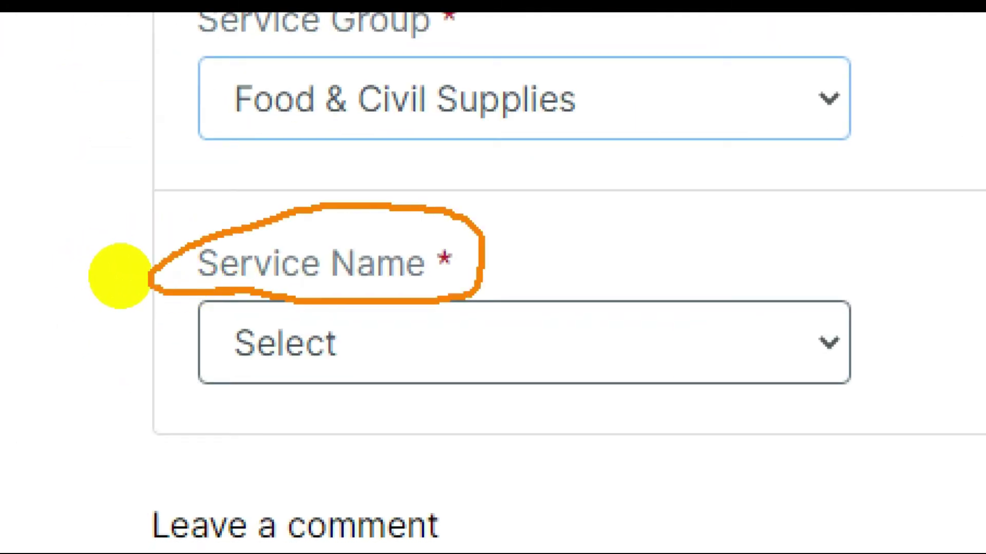
Pick 'Addition of Members in the Ration Card' as Service Name and check its 12-day turnaround.
{"action": "left_click", "coordinate": [311, 325]}
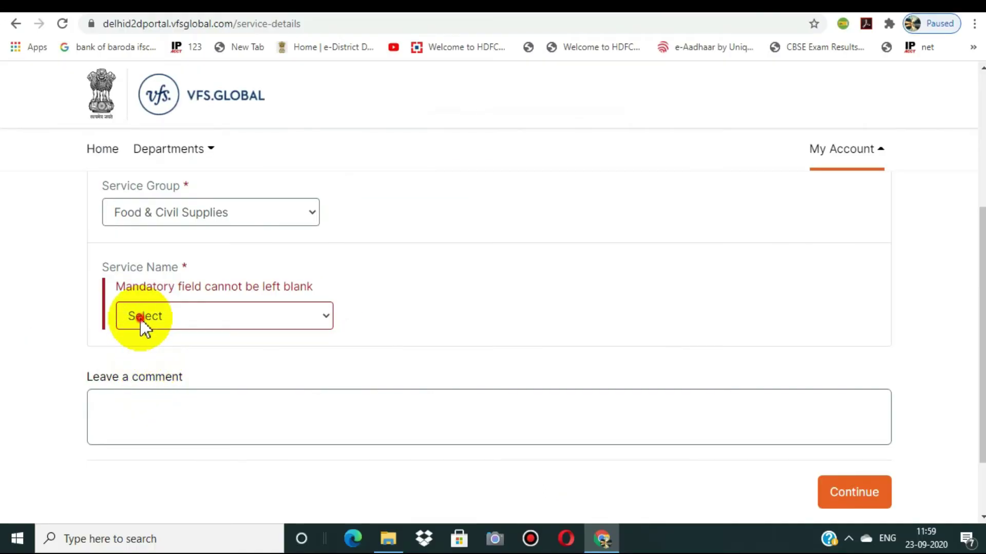
{"action": "left_click", "coordinate": [140, 320]}
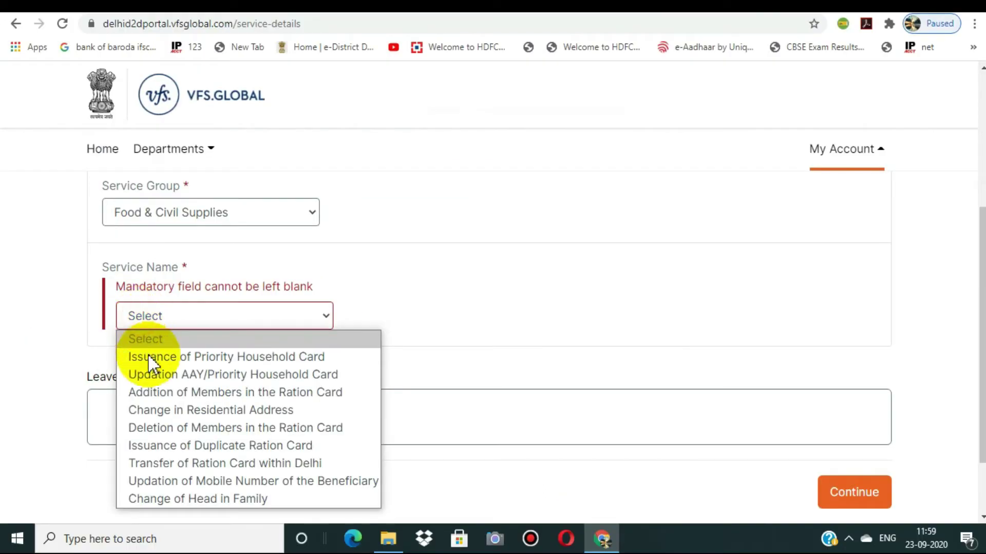
{"action": "left_click", "coordinate": [151, 392]}
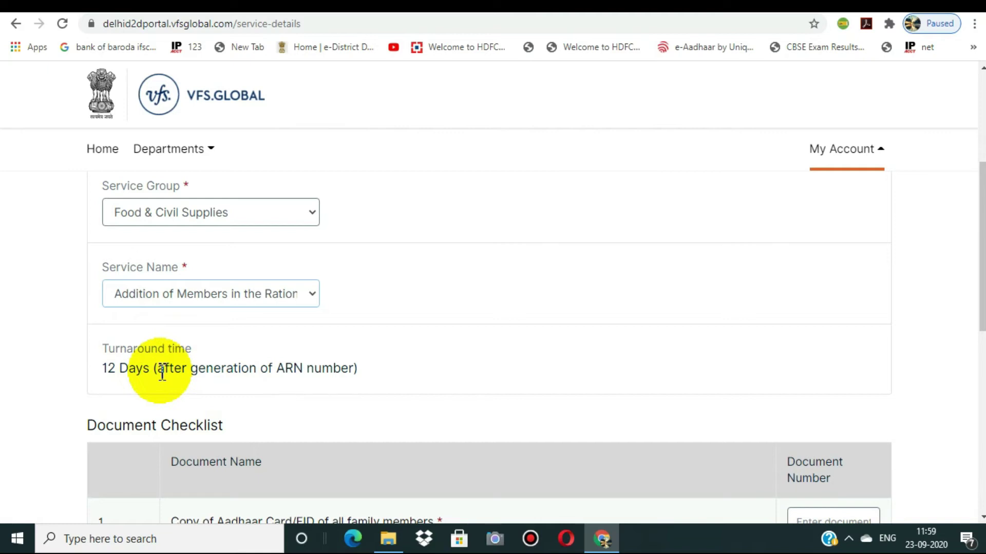
{"action": "left_click", "coordinate": [128, 379]}
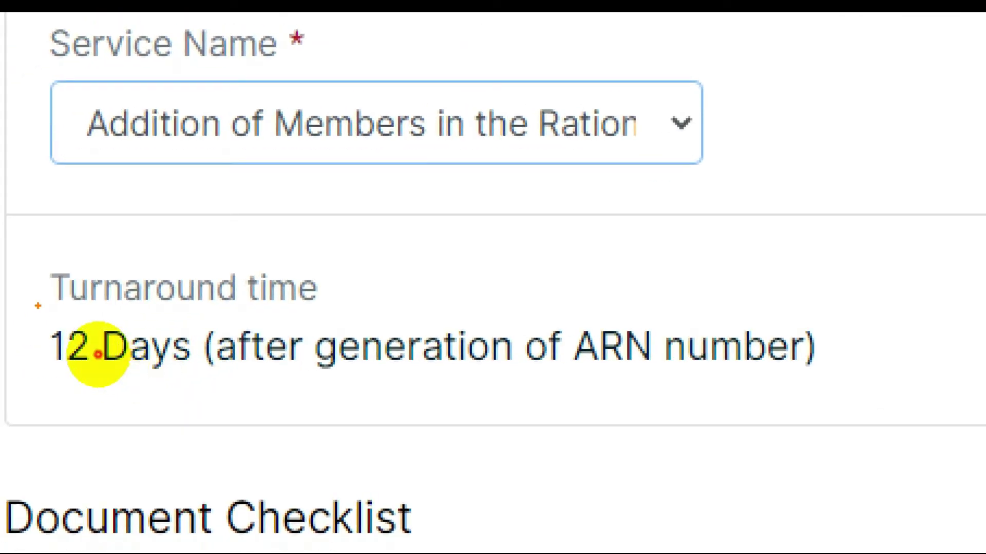
{"action": "mouse_move", "coordinate": [38, 307]}
{"action": "left_mouse_down"}
{"action": "mouse_move", "coordinate": [92, 418]}
{"action": "mouse_move", "coordinate": [308, 330]}
{"action": "mouse_move", "coordinate": [51, 241]}
{"action": "mouse_move", "coordinate": [5, 327]}
{"action": "mouse_move", "coordinate": [53, 365]}
{"action": "left_mouse_up"}
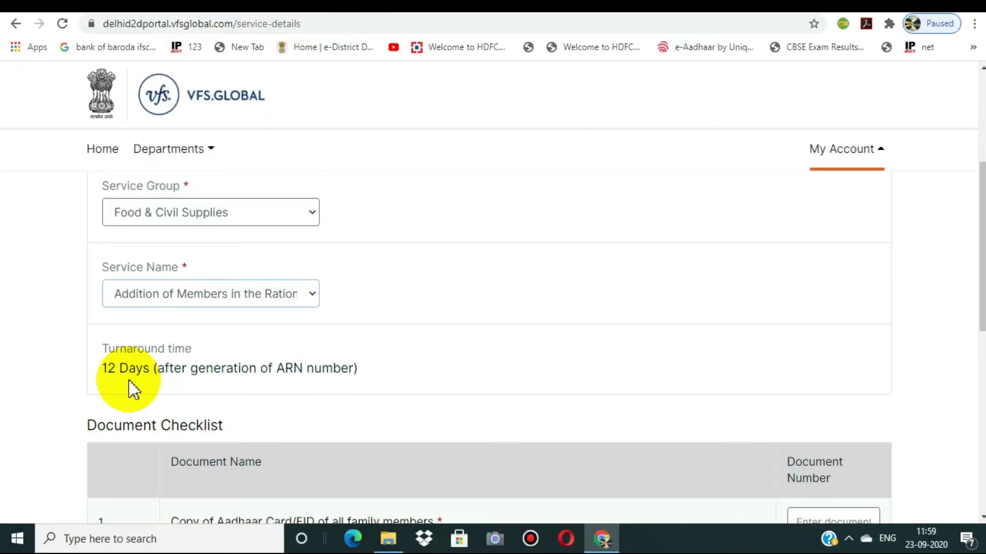
{"action": "scroll", "coordinate": [975, 247], "scroll_direction": "down", "scroll_amount": 3}
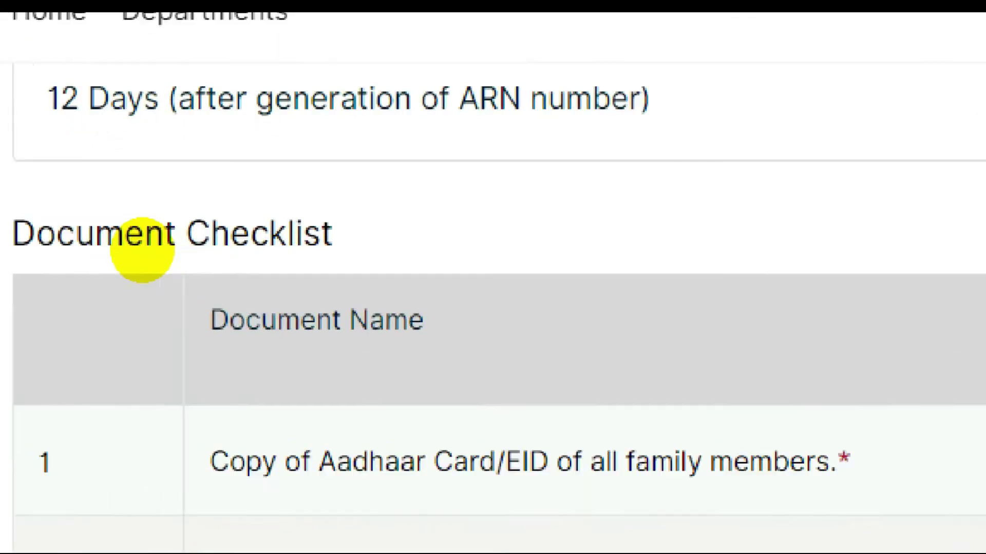
{"action": "mouse_move", "coordinate": [175, 244]}
{"action": "left_mouse_down"}
{"action": "mouse_move", "coordinate": [385, 242]}
{"action": "mouse_move", "coordinate": [576, 198]}
{"action": "mouse_move", "coordinate": [528, 176]}
{"action": "mouse_move", "coordinate": [177, 195]}
{"action": "left_mouse_up"}
{"action": "mouse_move", "coordinate": [78, 240]}
{"action": "left_mouse_down"}
{"action": "mouse_move", "coordinate": [97, 258]}
{"action": "mouse_move", "coordinate": [112, 255]}
{"action": "left_mouse_up"}
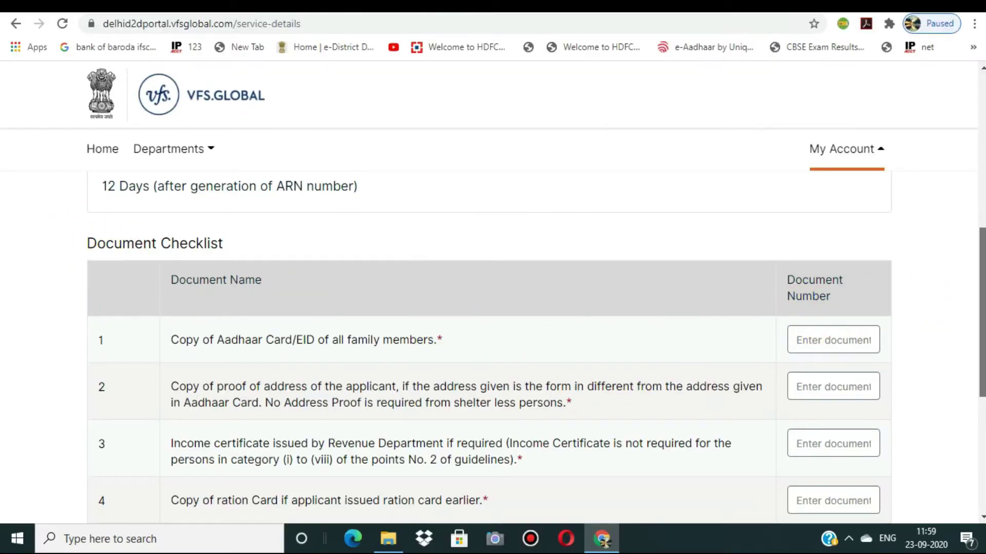
{"action": "scroll", "coordinate": [973, 305], "scroll_direction": "down", "scroll_amount": 2}
{"action": "scroll", "coordinate": [489, 352], "scroll_direction": "down", "scroll_amount": 1}
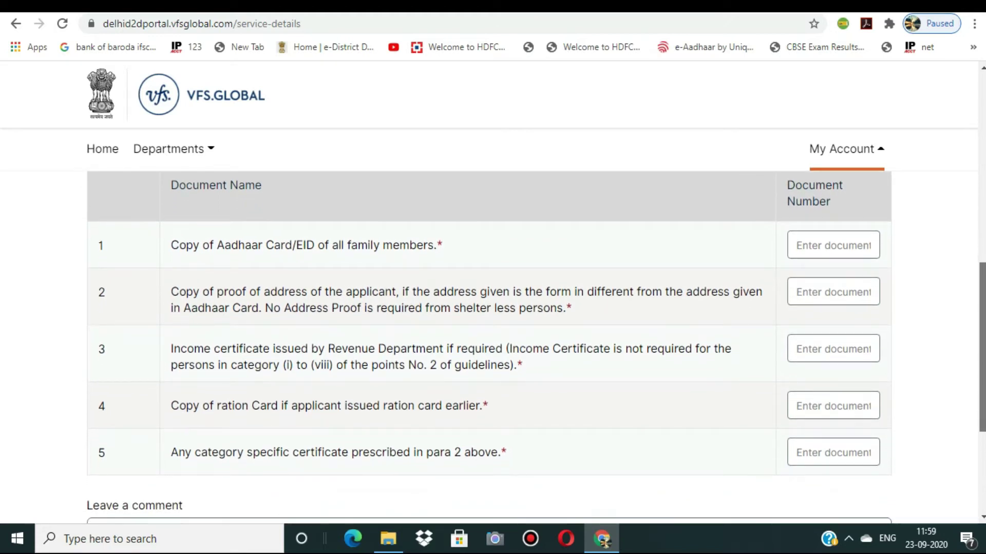
{"action": "scroll", "coordinate": [489, 344], "scroll_direction": "down", "scroll_amount": 1}
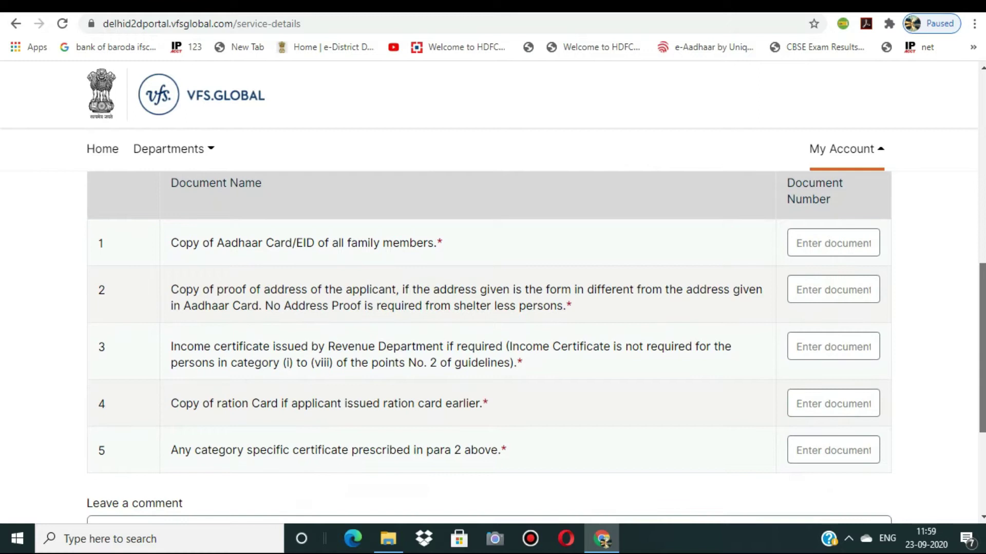
{"action": "scroll", "coordinate": [489, 344], "scroll_direction": "up", "scroll_amount": 1}
{"action": "scroll", "coordinate": [488, 344], "scroll_direction": "up", "scroll_amount": 1}
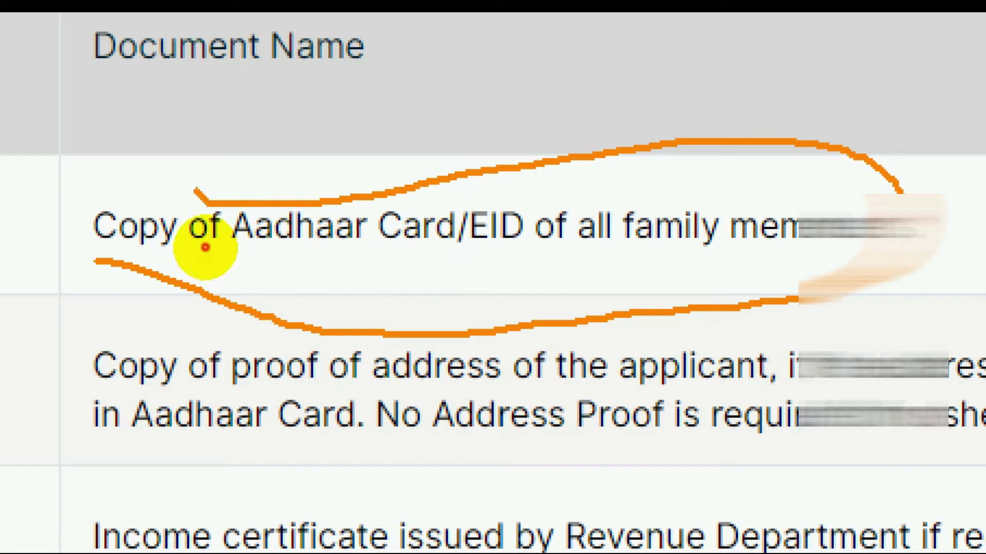
{"action": "mouse_move", "coordinate": [195, 191]}
{"action": "left_mouse_down"}
{"action": "mouse_move", "coordinate": [165, 262]}
{"action": "mouse_move", "coordinate": [191, 271]}
{"action": "left_mouse_up"}
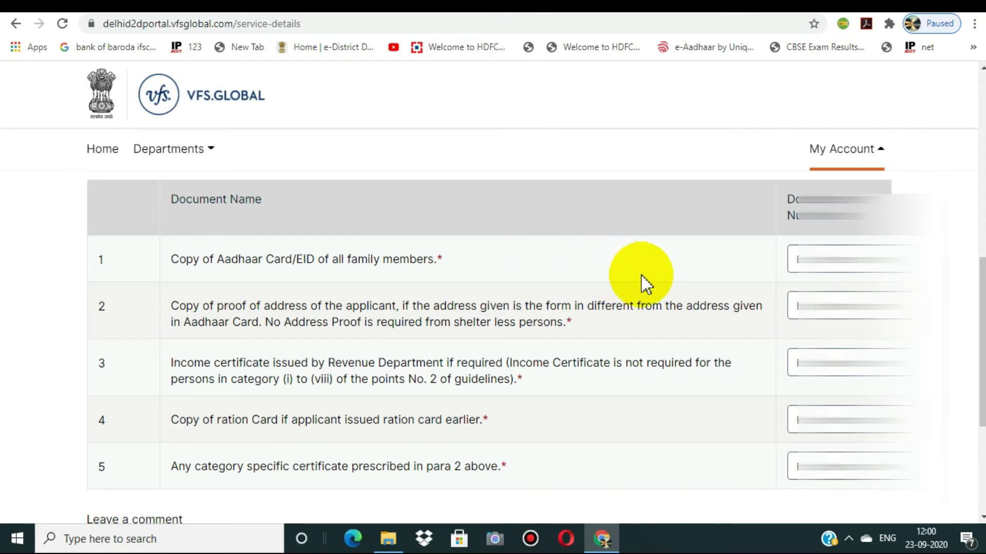
Paste the first document's number into its Document Number box.
{"action": "left_click", "coordinate": [797, 261]}
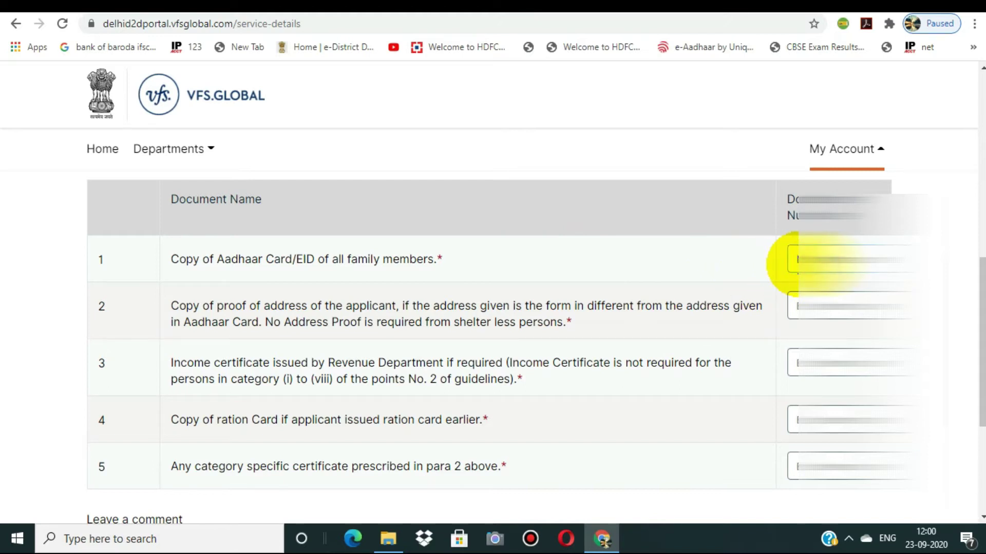
{"action": "key", "text": "ctrl+v"}
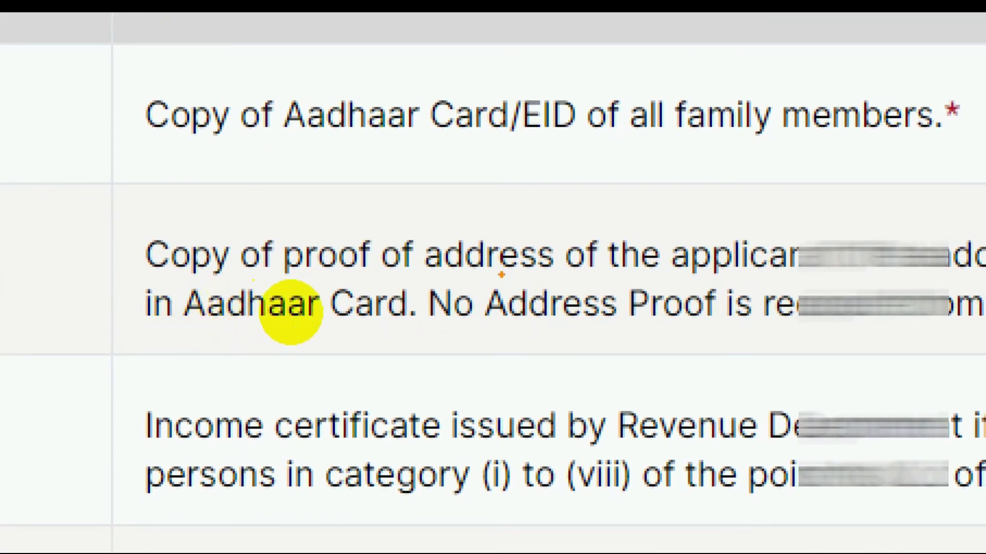
{"action": "left_click_drag", "start_coordinate": [162, 281], "coordinate": [299, 294]}
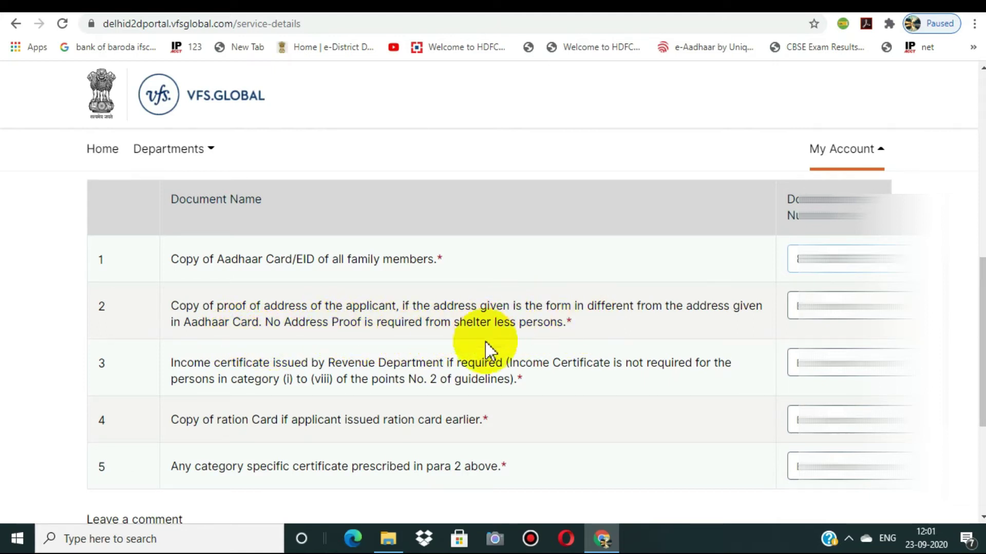
{"action": "left_click", "coordinate": [814, 306]}
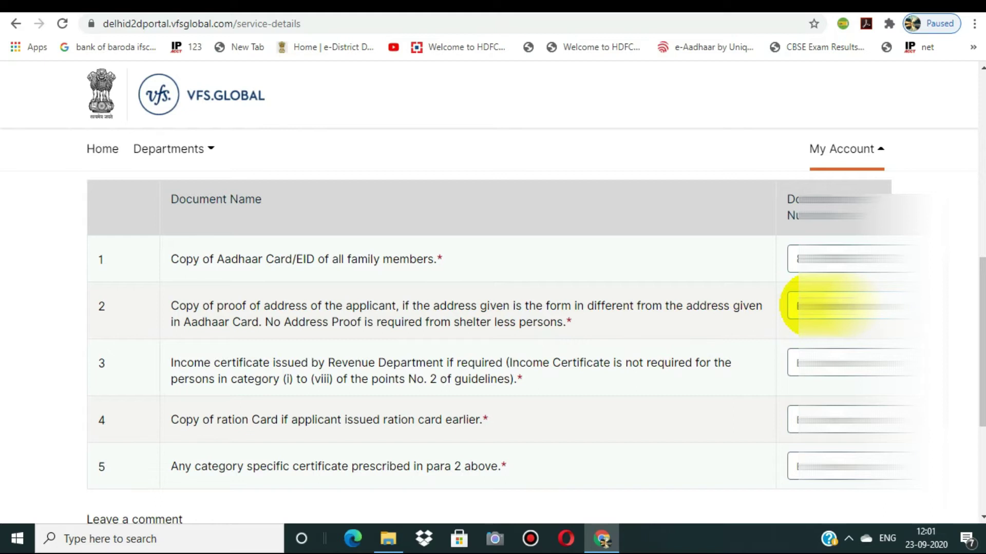
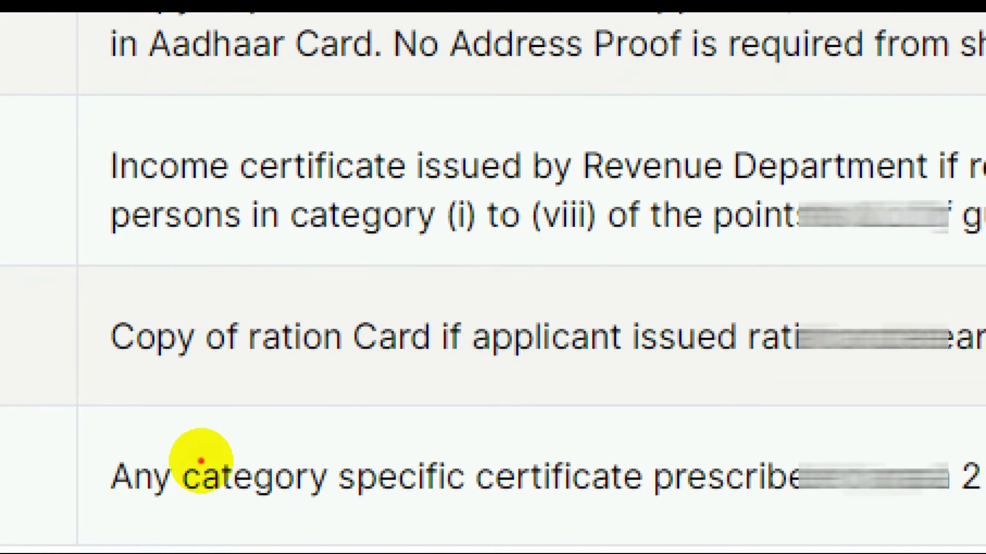
{"action": "mouse_move", "coordinate": [106, 376]}
{"action": "left_mouse_down"}
{"action": "mouse_move", "coordinate": [315, 377]}
{"action": "mouse_move", "coordinate": [616, 345]}
{"action": "mouse_move", "coordinate": [721, 369]}
{"action": "left_mouse_up"}
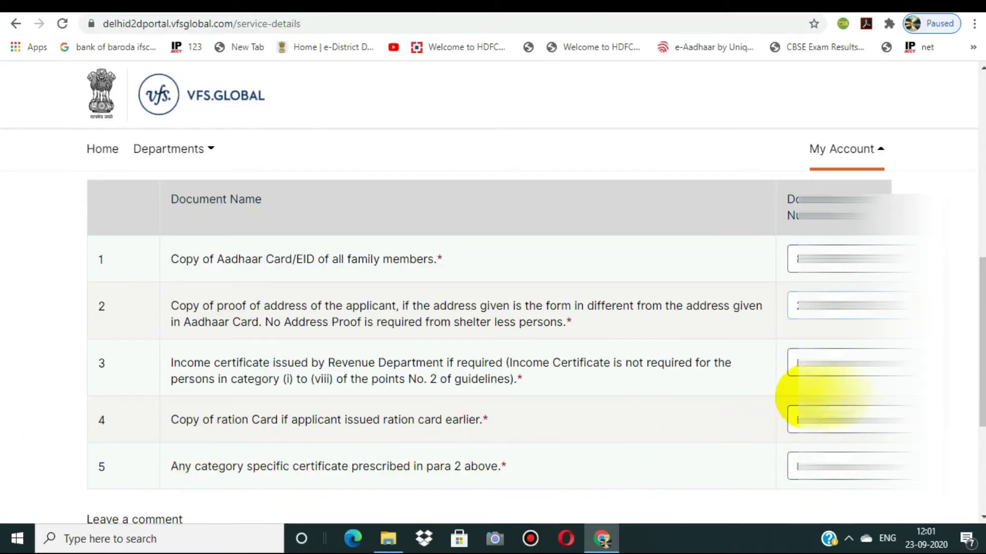
{"action": "left_click", "coordinate": [803, 420]}
{"action": "type", "text": "0000000"}
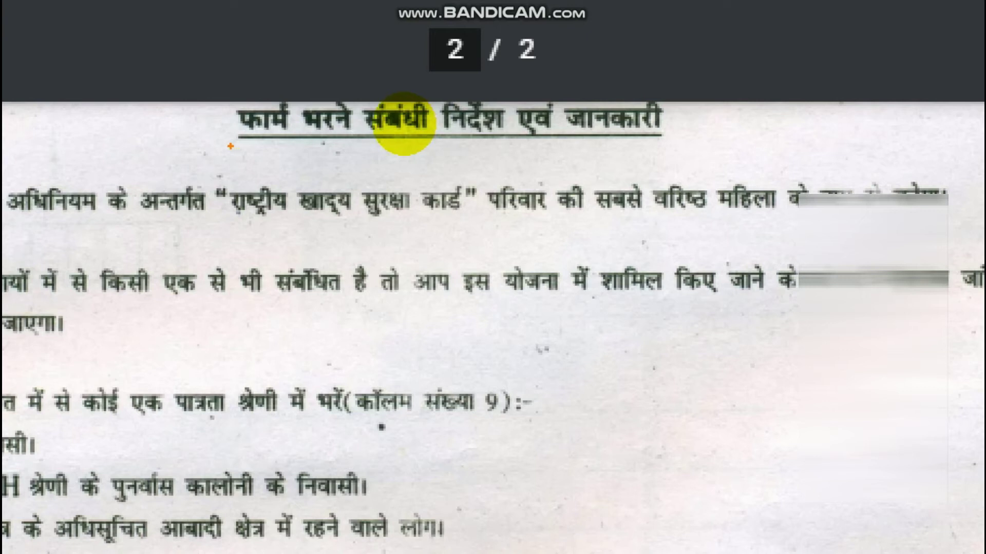
Read page 2 of the Hindi form-filling instructions PDF before returning to the document table.
{"action": "mouse_move", "coordinate": [230, 147]}
{"action": "left_mouse_down"}
{"action": "mouse_move", "coordinate": [462, 180]}
{"action": "mouse_move", "coordinate": [845, 76]}
{"action": "left_mouse_up"}
{"action": "mouse_move", "coordinate": [559, 109]}
{"action": "left_mouse_down"}
{"action": "mouse_move", "coordinate": [357, 82]}
{"action": "mouse_move", "coordinate": [230, 109]}
{"action": "mouse_move", "coordinate": [232, 184]}
{"action": "left_mouse_up"}
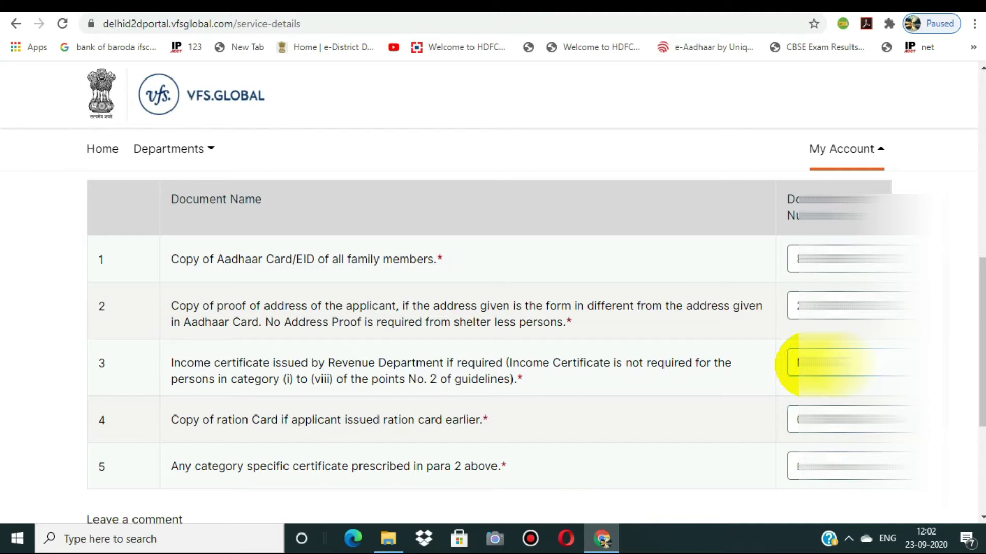
Scroll down and fill in row 5's category-specific certificate document number.
{"action": "left_click", "coordinate": [981, 384]}
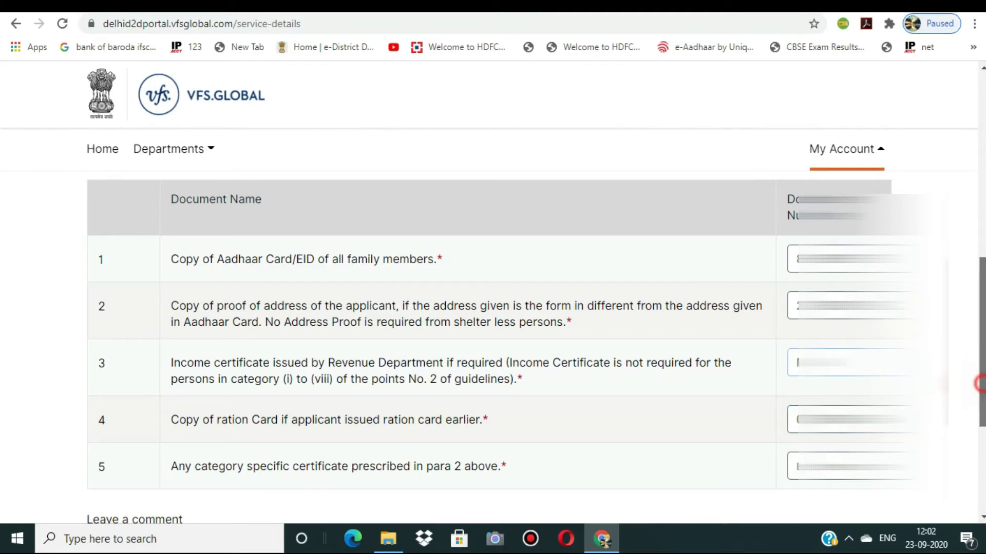
{"action": "left_click_drag", "start_coordinate": [981, 384], "coordinate": [980, 441]}
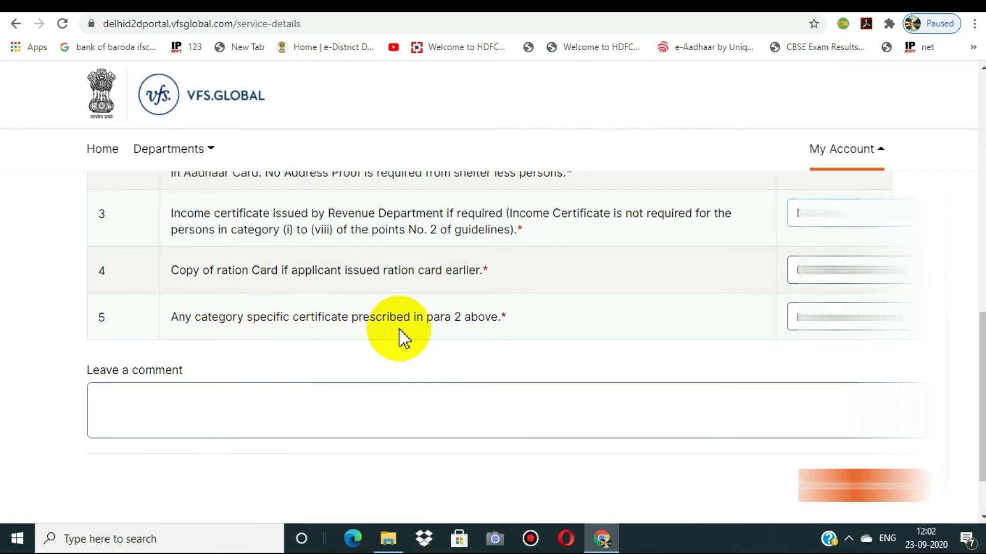
{"action": "left_click", "coordinate": [795, 314]}
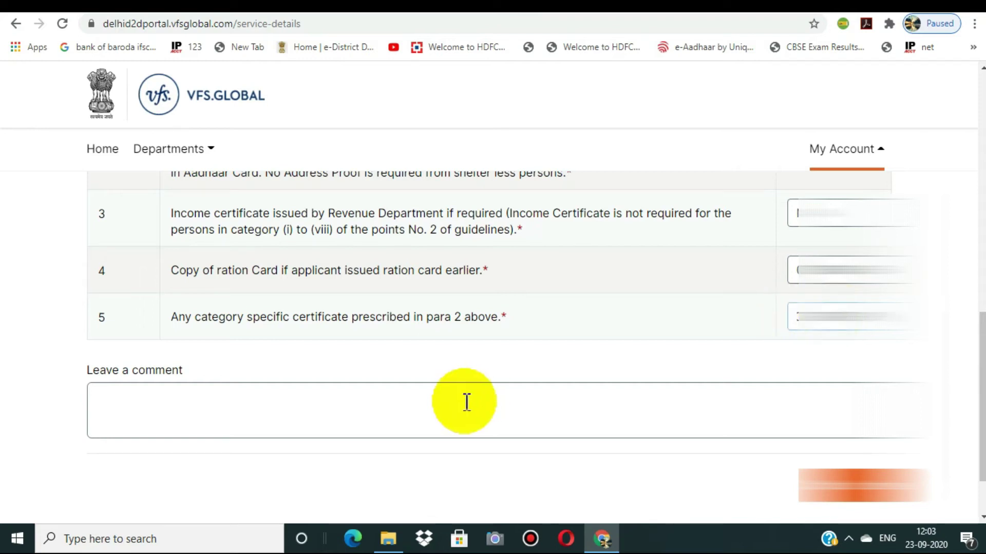
{"action": "left_click", "coordinate": [294, 400]}
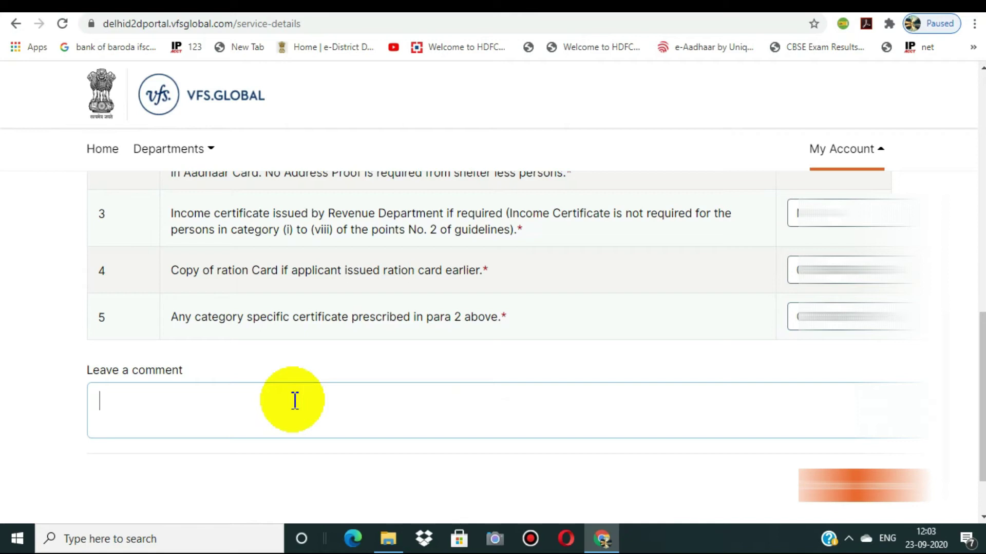
Leave the note 'daughter name add in ration card', fixing typos, then continue to Citizen Details.
{"action": "type", "text": "du"}
{"action": "type", "text": "aughter"}
{"action": "type", "text": " nam"}
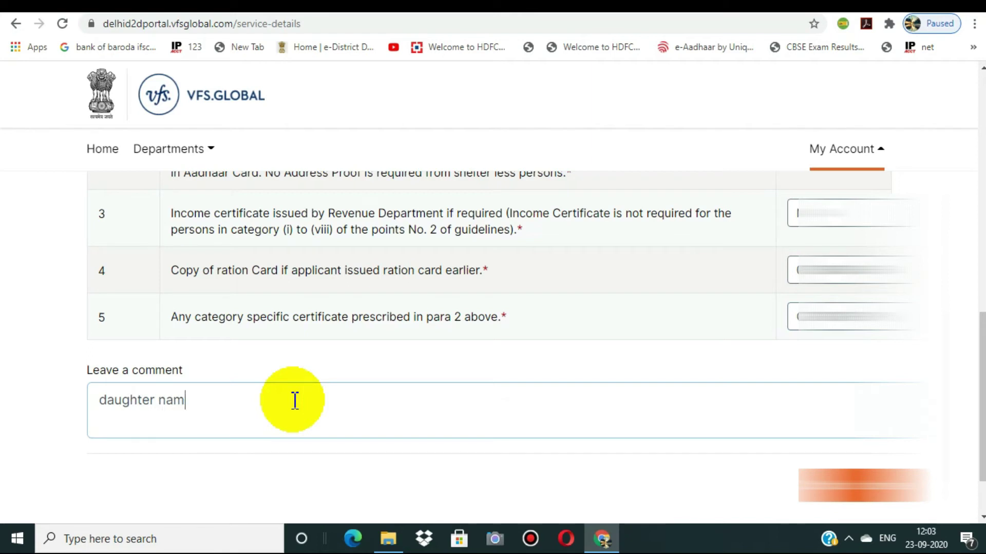
{"action": "type", "text": "e additt"}
{"action": "key", "text": "BackSpace"}
{"action": "type", "text": "ssion"}
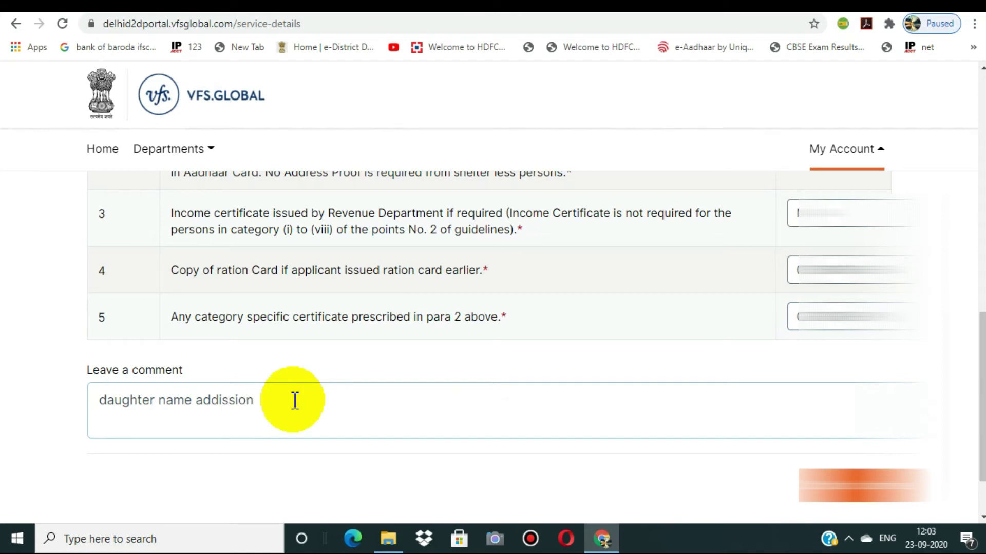
{"action": "key", "text": "BackSpace"}
{"action": "key", "text": "BackSpace"}
{"action": "key", "text": "BackSpace"}
{"action": "key", "text": "BackSpace"}
{"action": "key", "text": "BackSpace"}
{"action": "key", "text": "BackSpace"}
{"action": "key", "text": "BackSpace"}
{"action": "key", "text": "BackSpace"}
{"action": "key", "text": "BackSpace"}
{"action": "type", "text": "a"}
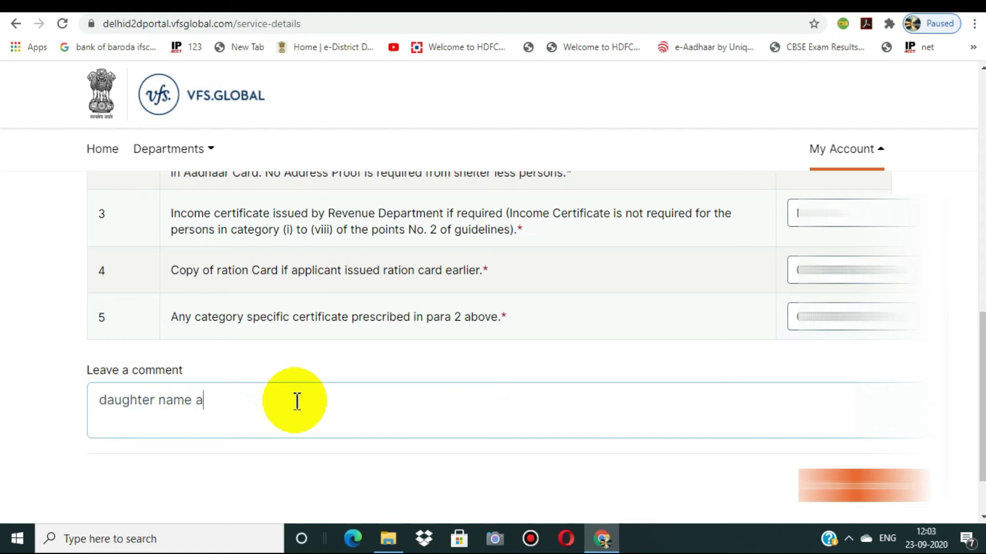
{"action": "type", "text": "dd in ratu"}
{"action": "type", "text": "on"}
{"action": "key", "text": "BackSpace"}
{"action": "key", "text": "BackSpace"}
{"action": "type", "text": "ion card"}
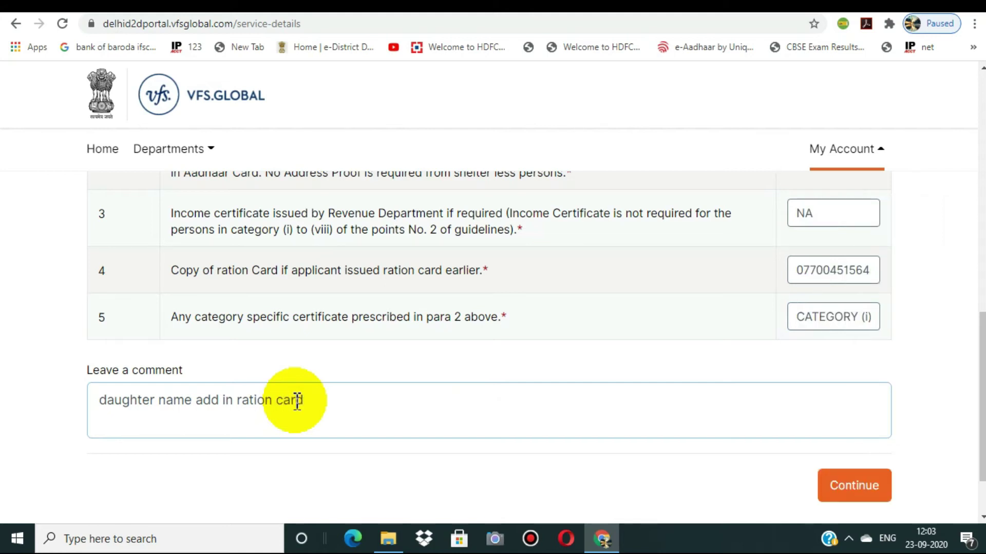
{"action": "left_click", "coordinate": [854, 486]}
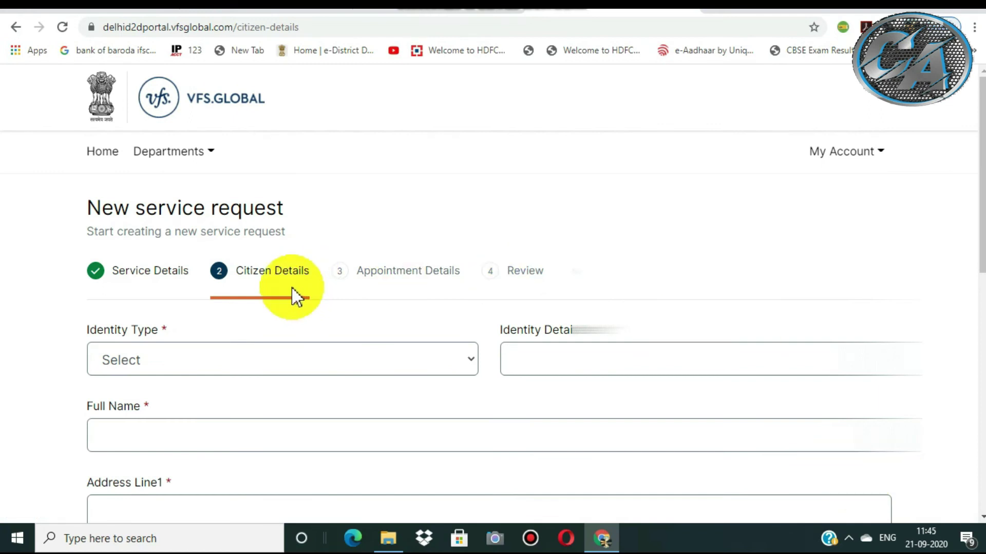
Choose Voter Card as Identity Type and enter the voter card number in Identity Details.
{"action": "left_click", "coordinate": [237, 280]}
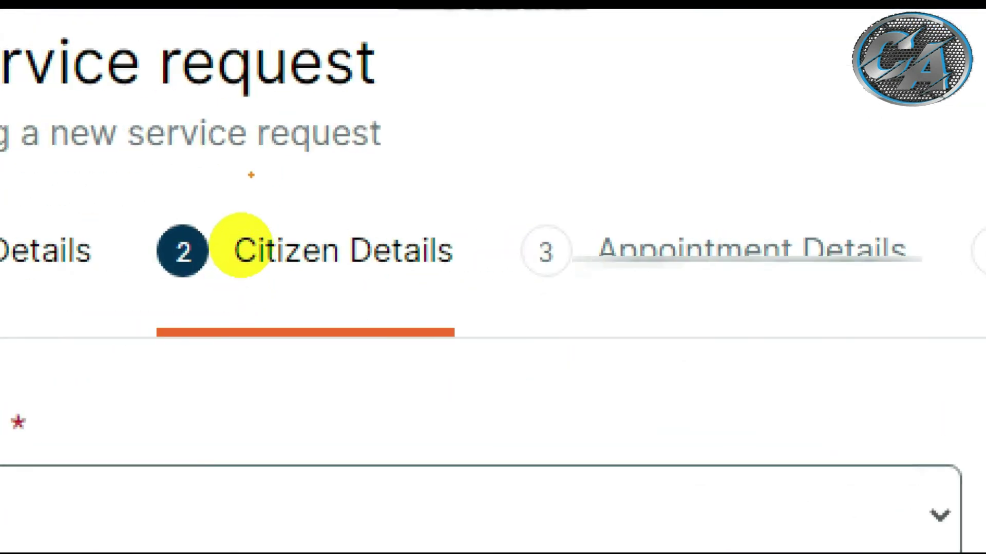
{"action": "mouse_move", "coordinate": [251, 175]}
{"action": "left_mouse_down"}
{"action": "mouse_move", "coordinate": [234, 280]}
{"action": "mouse_move", "coordinate": [418, 315]}
{"action": "mouse_move", "coordinate": [254, 221]}
{"action": "mouse_move", "coordinate": [163, 232]}
{"action": "left_mouse_up"}
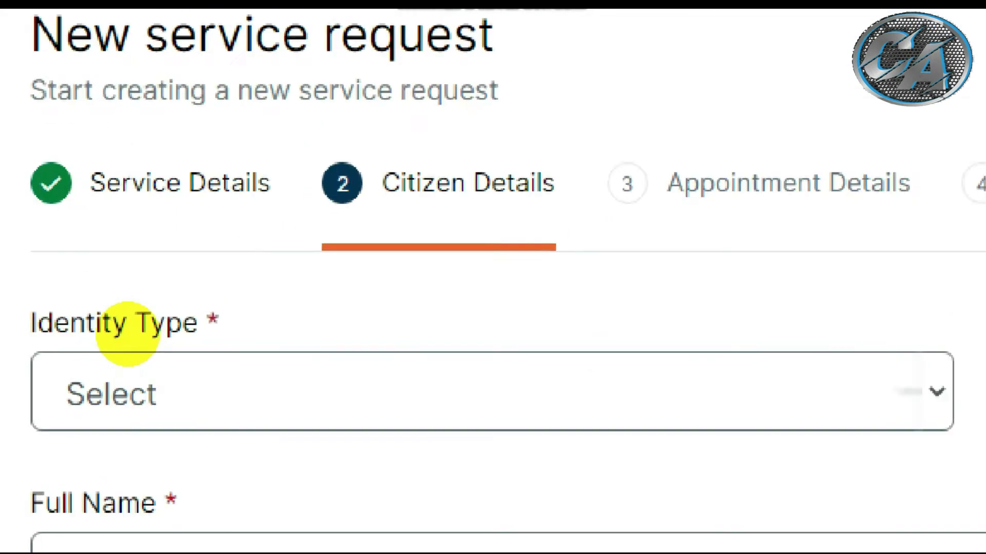
{"action": "mouse_move", "coordinate": [168, 303]}
{"action": "left_mouse_down"}
{"action": "mouse_move", "coordinate": [502, 352]}
{"action": "mouse_move", "coordinate": [31, 333]}
{"action": "mouse_move", "coordinate": [219, 290]}
{"action": "left_mouse_up"}
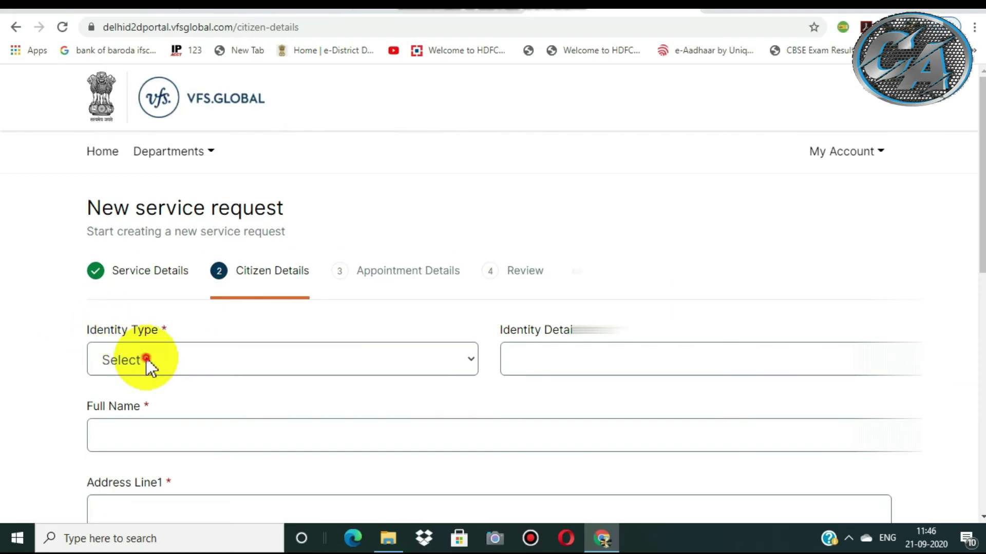
{"action": "left_click", "coordinate": [145, 361]}
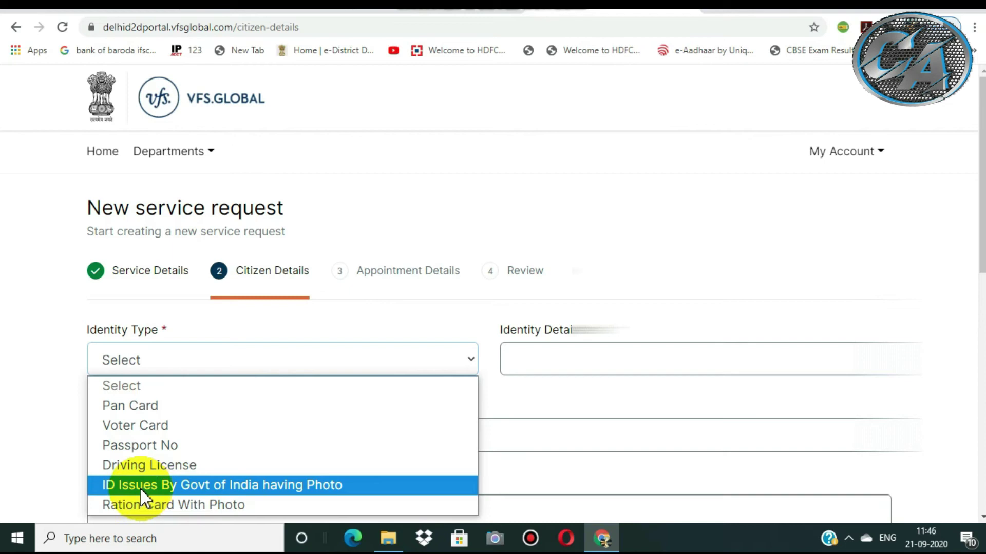
{"action": "left_click", "coordinate": [137, 425]}
{"action": "left_click", "coordinate": [541, 359]}
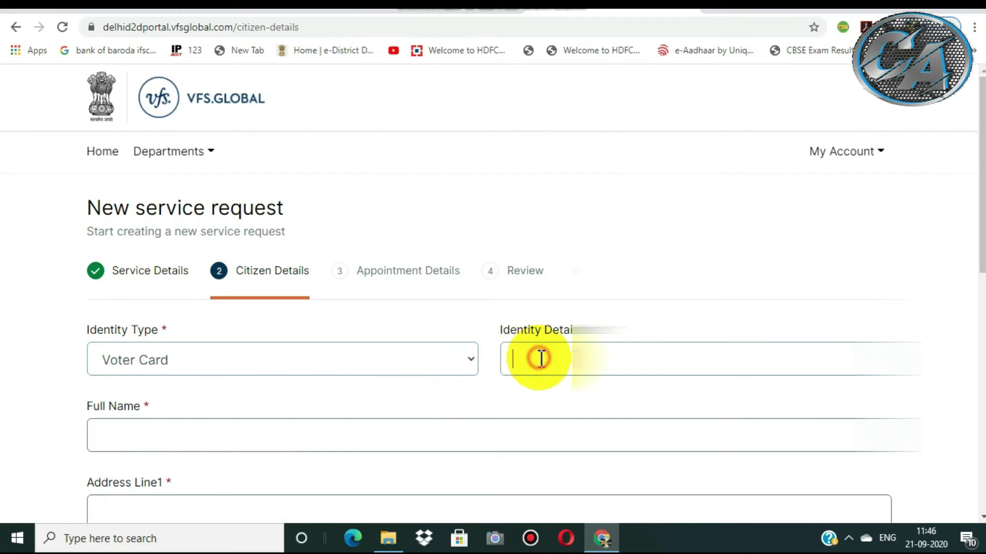
{"action": "type", "text": "SB"}
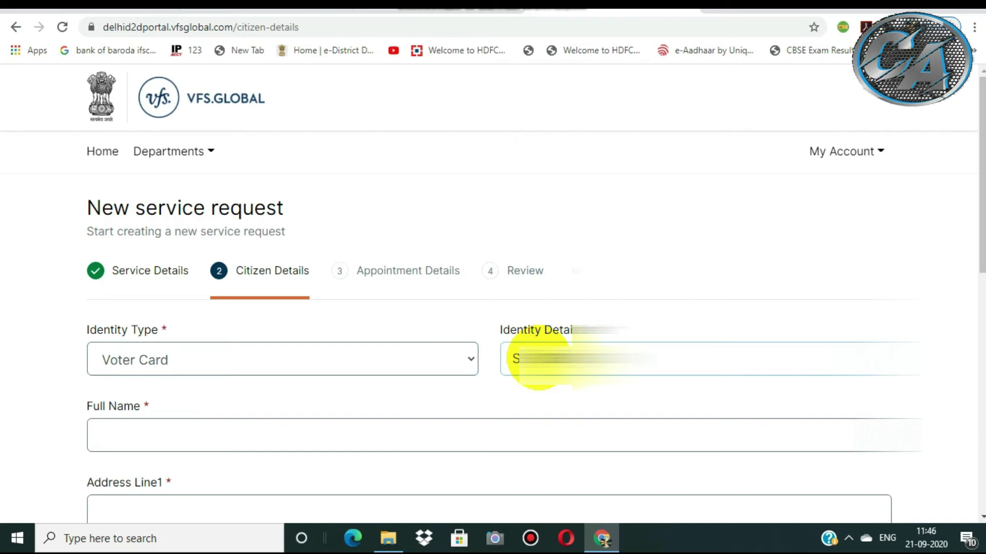
{"action": "scroll", "coordinate": [969, 264], "scroll_direction": "down", "scroll_amount": 2}
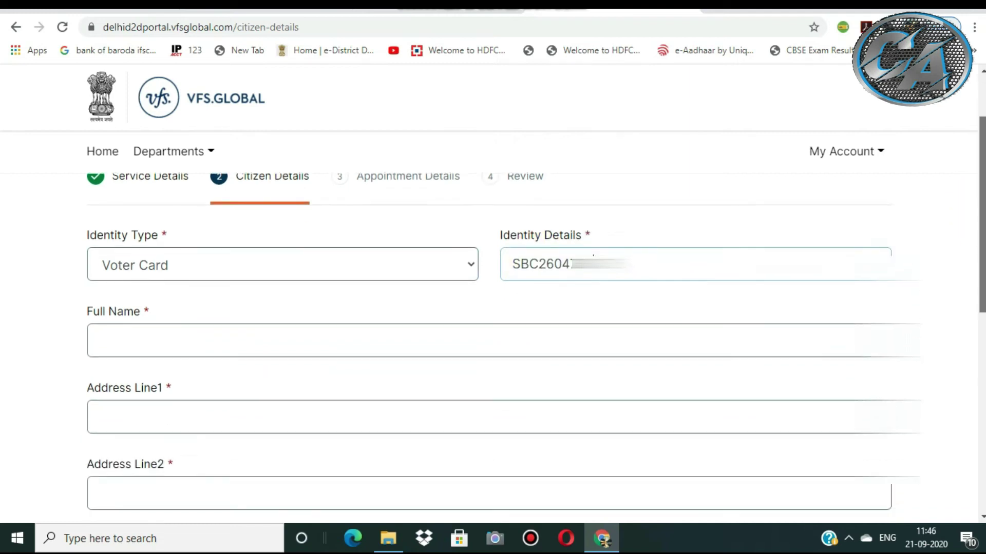
Enter the applicant's full name and first address line in the Citizen Details form.
{"action": "scroll", "coordinate": [975, 268], "scroll_direction": "down", "scroll_amount": 1}
{"action": "left_click", "coordinate": [123, 286]}
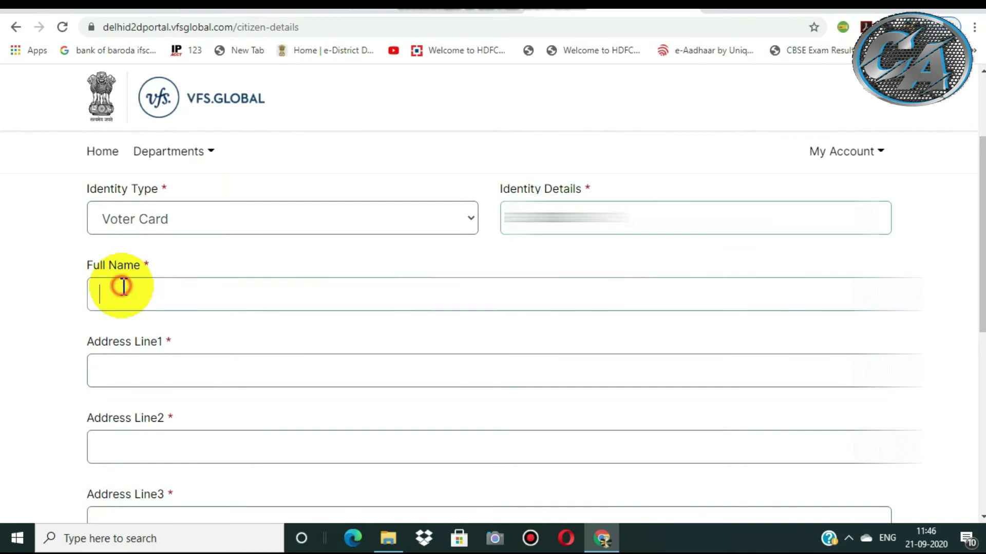
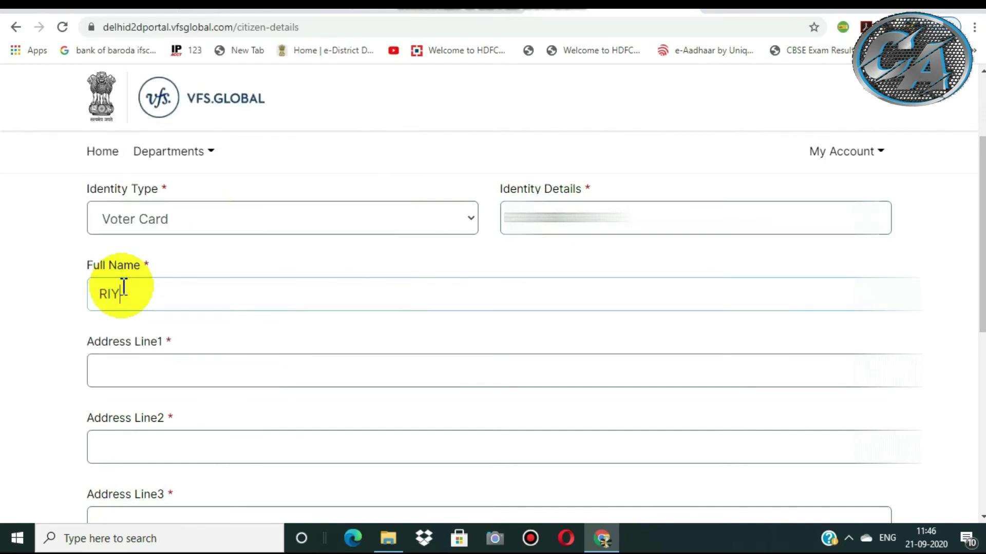
{"action": "left_click", "coordinate": [103, 374]}
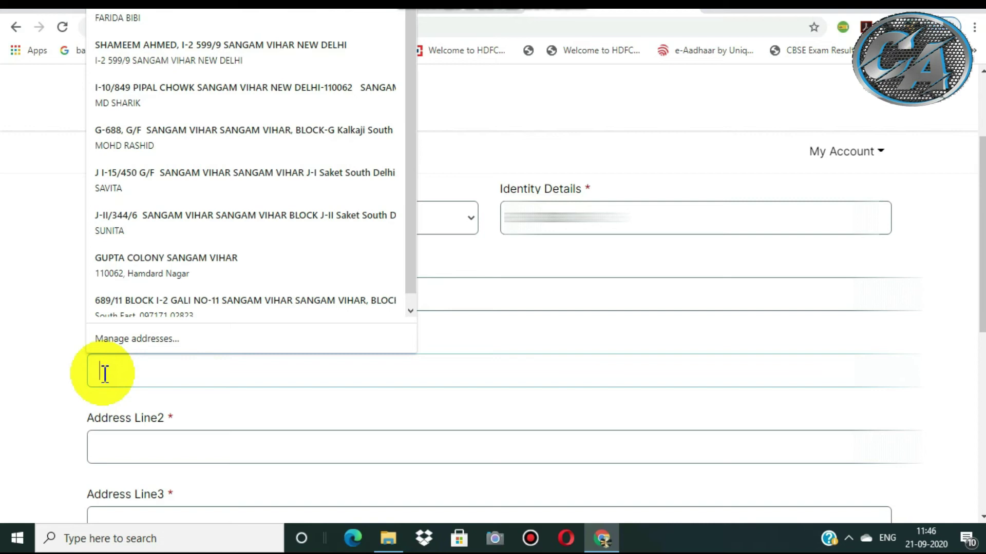
{"action": "type", "text": "R"}
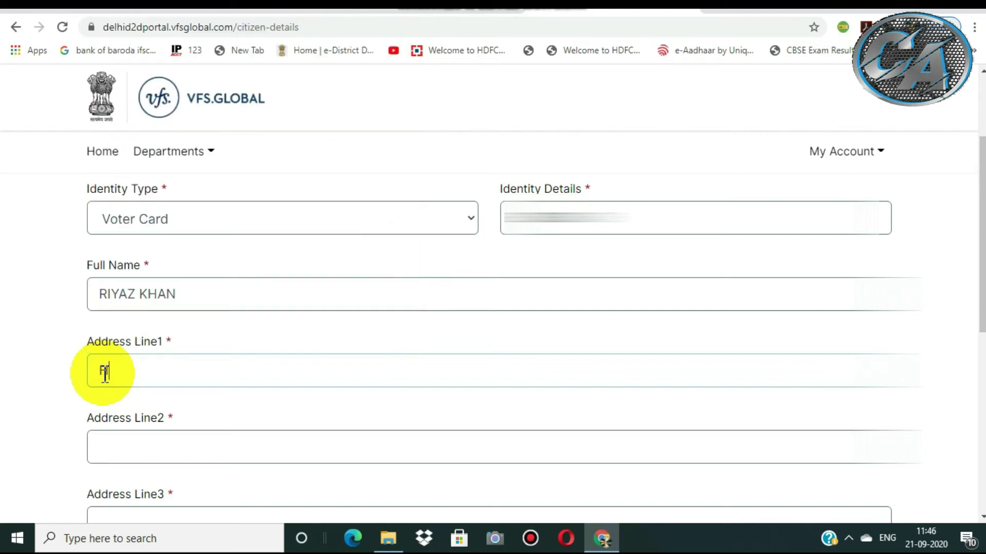
{"action": "type", "text": ".NO-64"}
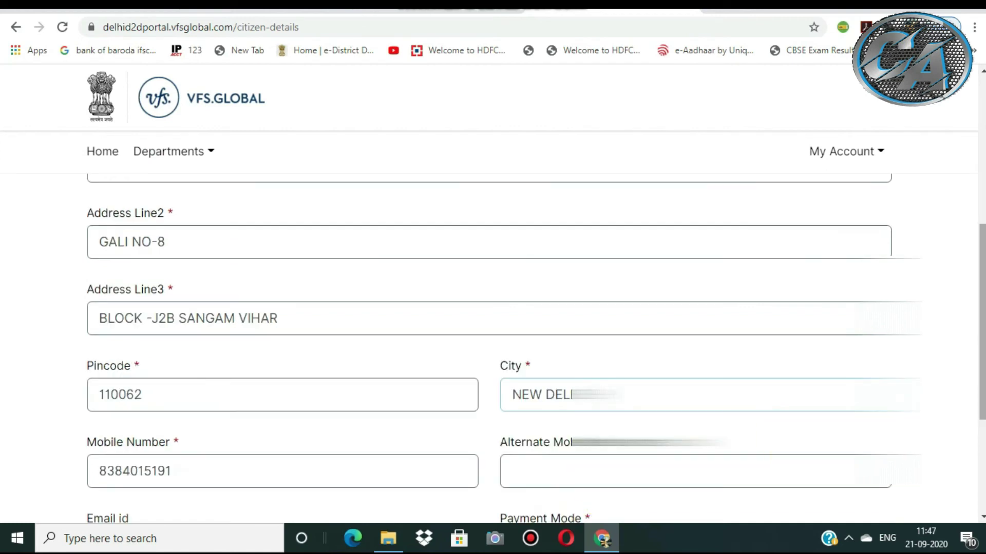
Put focus in the Email id field with the autofill suggestions dismissed.
{"action": "scroll", "coordinate": [356, 295], "scroll_direction": "down", "scroll_amount": 3}
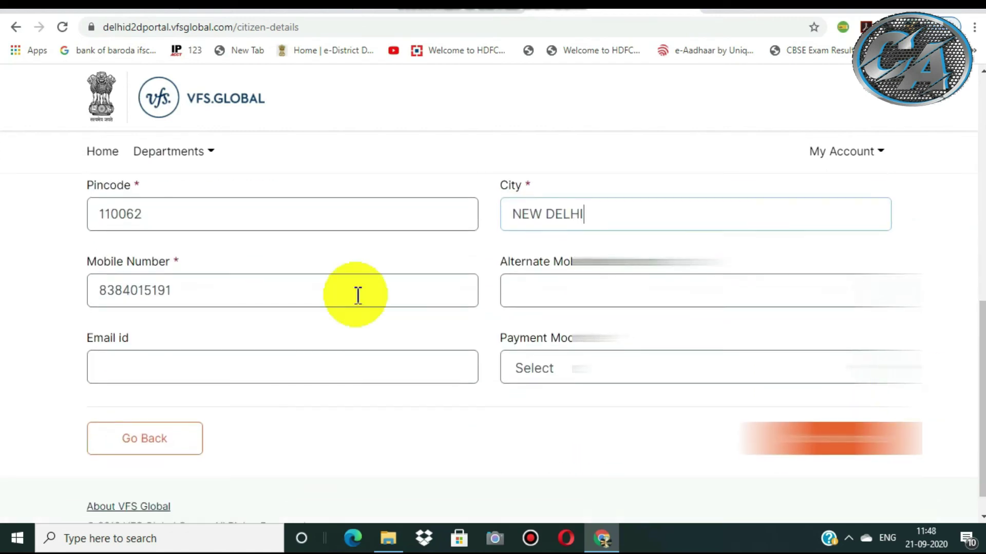
{"action": "left_click", "coordinate": [133, 361]}
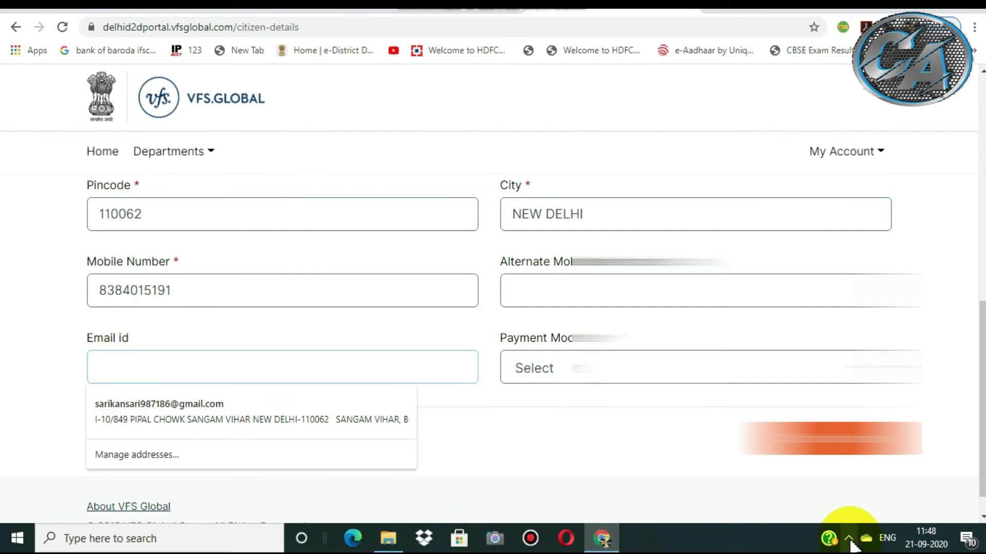
{"action": "key", "text": "Escape"}
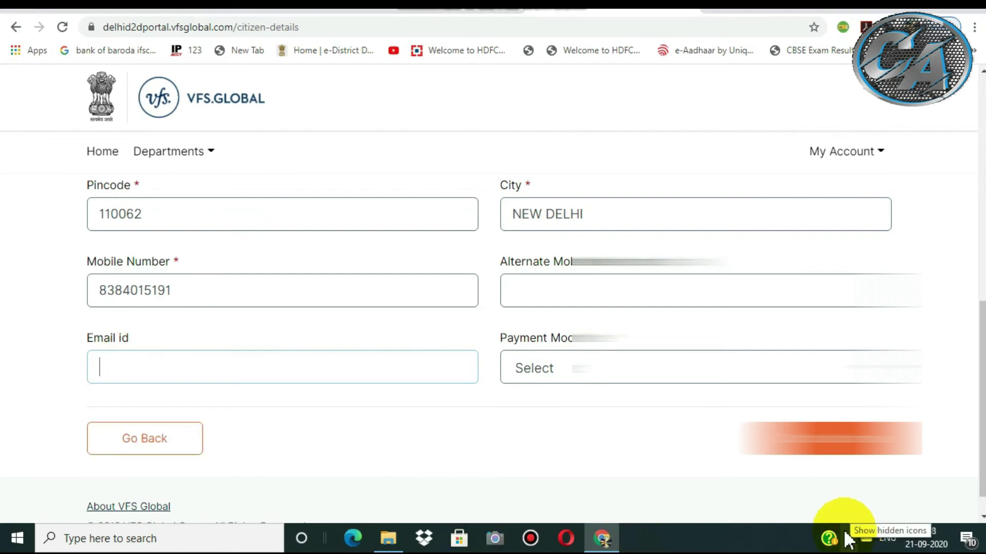
{"action": "left_click", "coordinate": [849, 539]}
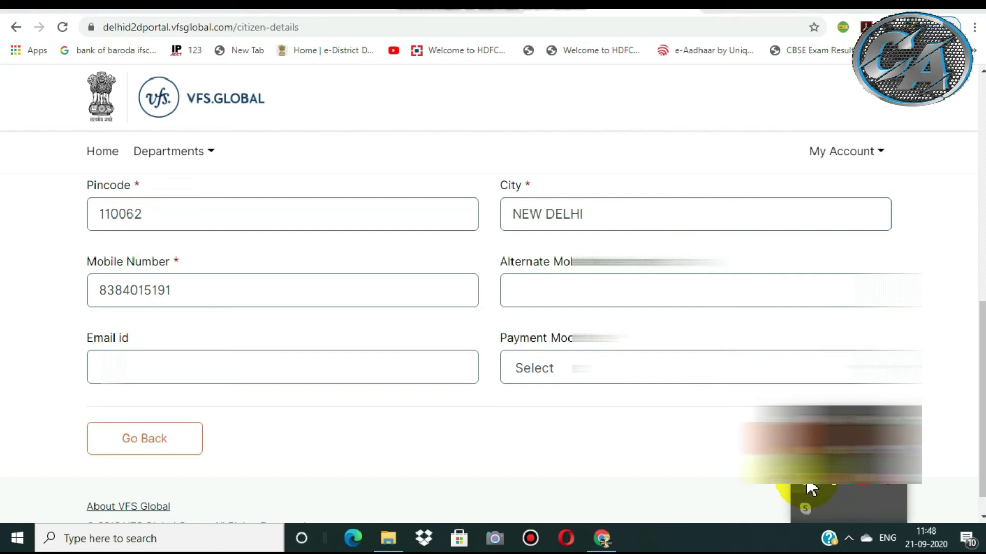
{"action": "left_click", "coordinate": [122, 375]}
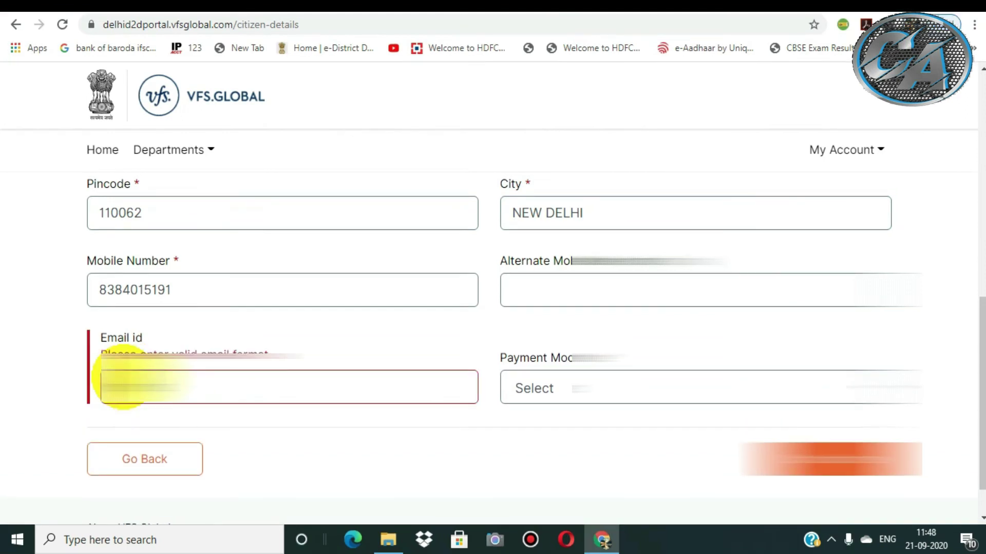
Finish entering the applicant's e-mail address.
{"action": "type", "text": "mail.com"}
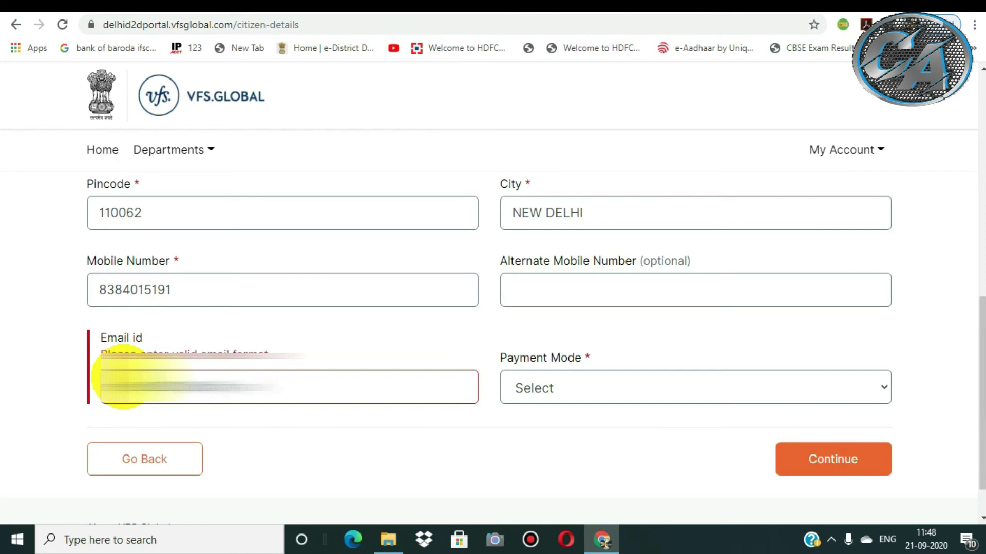
{"action": "type", "text": "m"}
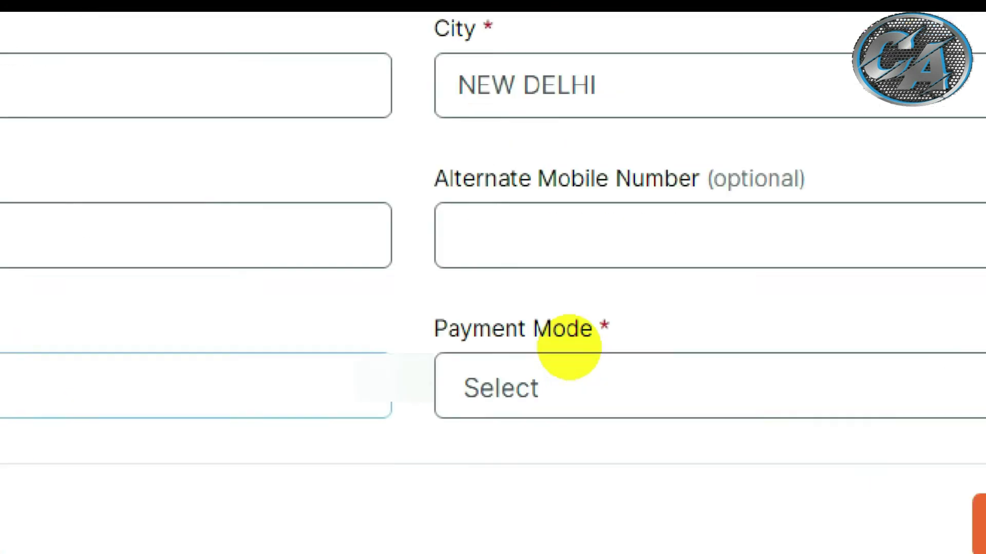
{"action": "mouse_move", "coordinate": [498, 371]}
{"action": "left_mouse_down"}
{"action": "mouse_move", "coordinate": [638, 308]}
{"action": "mouse_move", "coordinate": [753, 286]}
{"action": "left_mouse_up"}
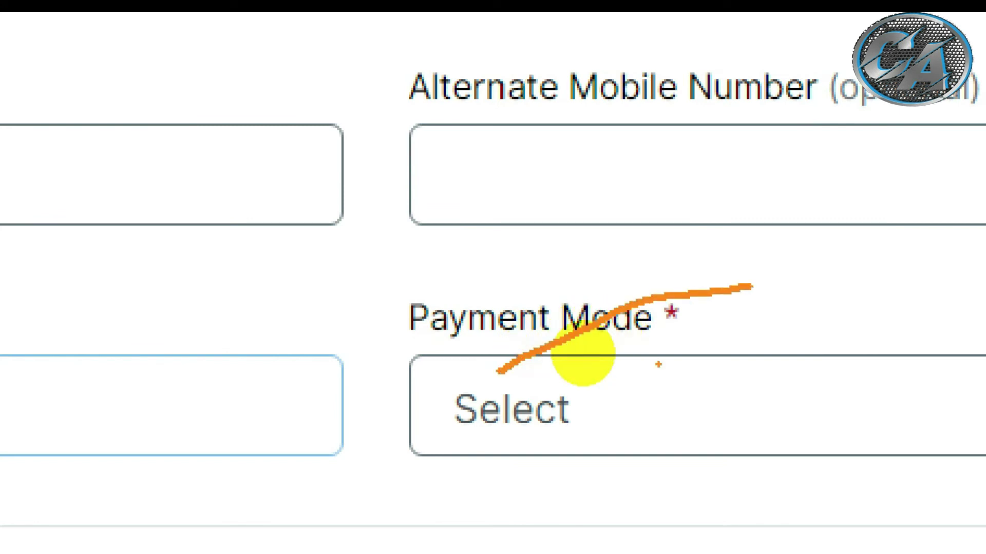
{"action": "left_click", "coordinate": [606, 402]}
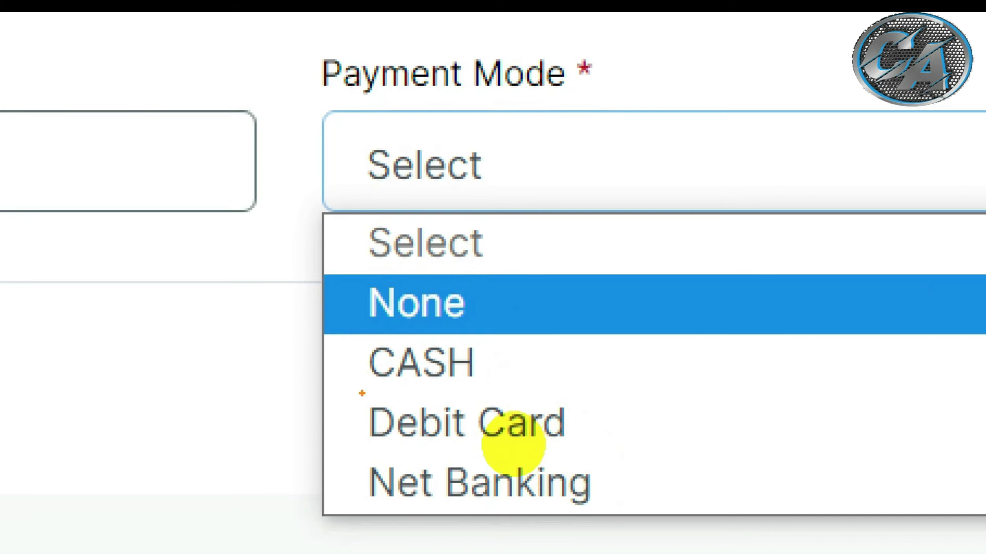
{"action": "left_click_drag", "start_coordinate": [362, 393], "coordinate": [478, 380]}
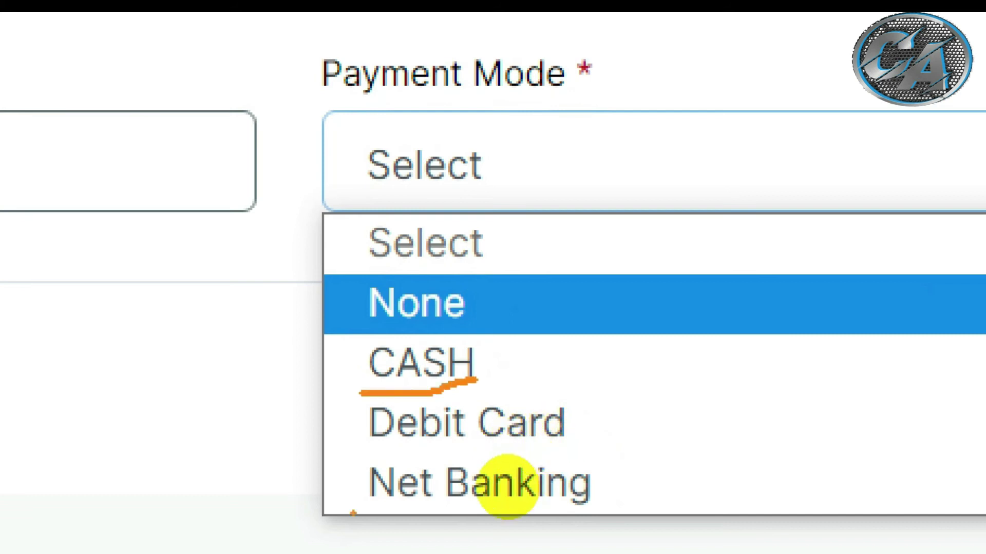
{"action": "left_click_drag", "start_coordinate": [381, 457], "coordinate": [460, 453]}
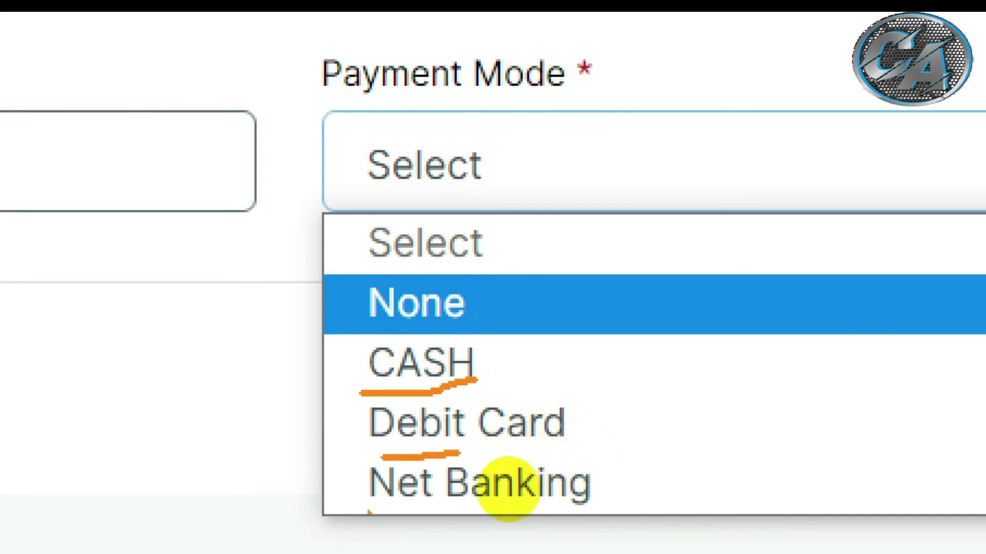
{"action": "left_click_drag", "start_coordinate": [385, 501], "coordinate": [413, 502]}
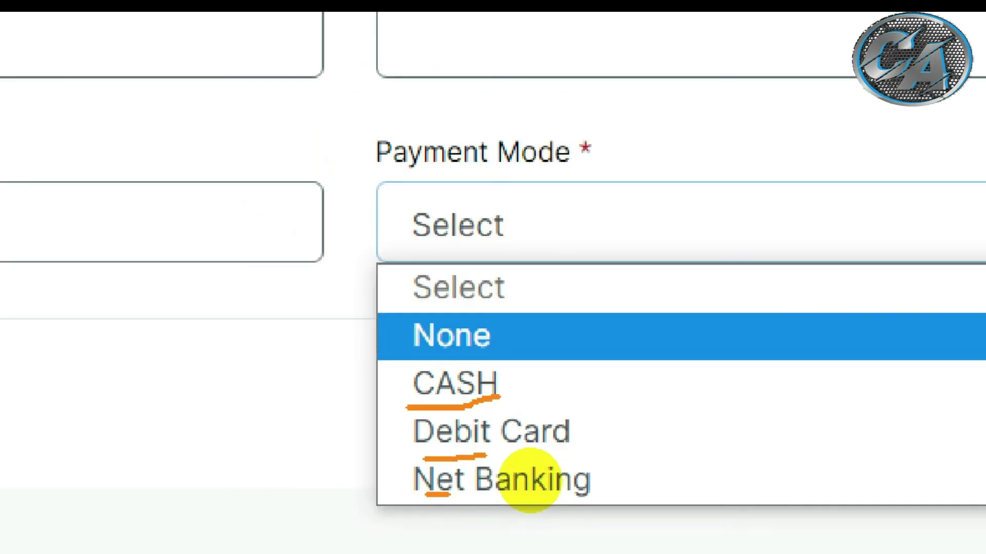
Set Payment Mode to CASH and continue to the Appointment Details step.
{"action": "left_click", "coordinate": [586, 387]}
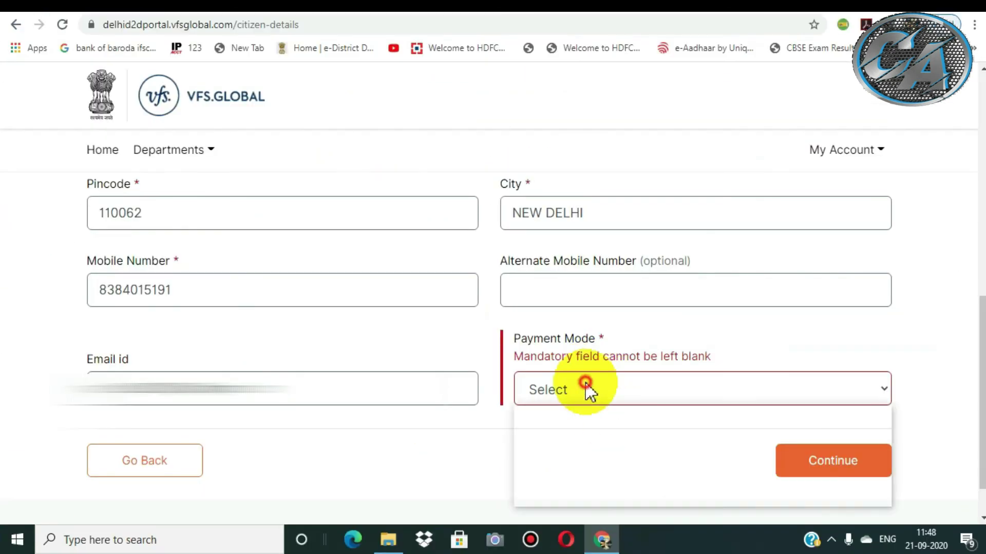
{"action": "left_click", "coordinate": [548, 455]}
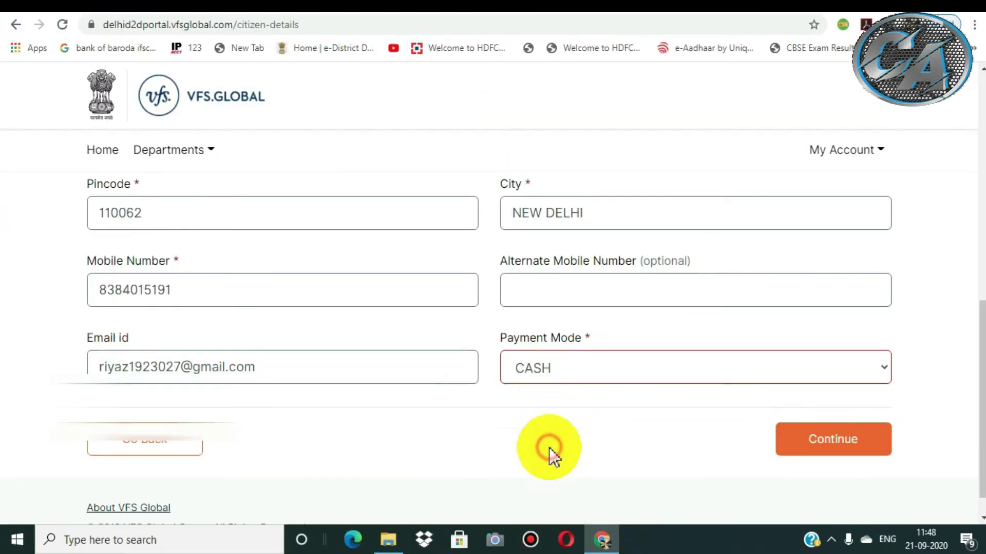
{"action": "left_click", "coordinate": [825, 454]}
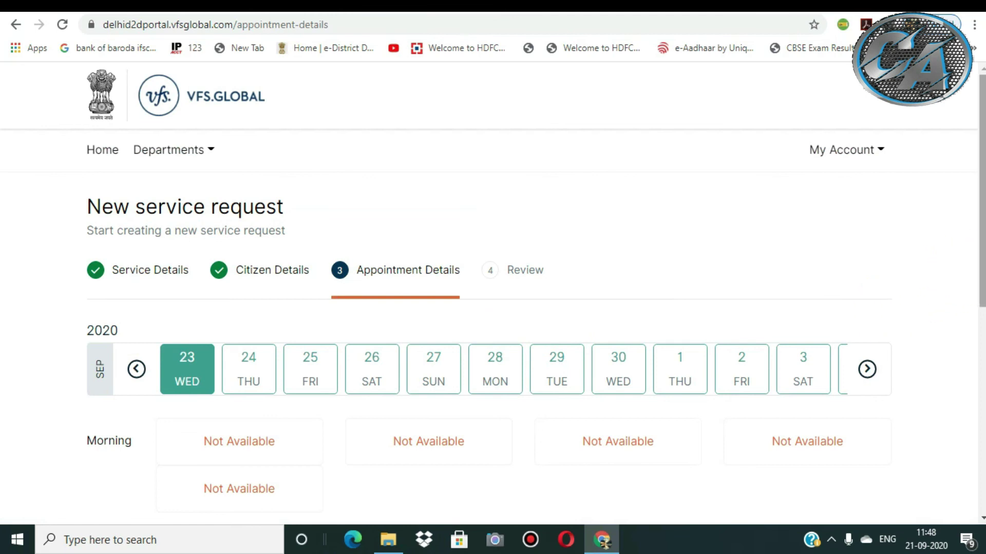
Book the 04:20 PM–05:10 PM evening slot on Wednesday 23 September and confirm.
{"action": "scroll", "coordinate": [966, 280], "scroll_direction": "down", "scroll_amount": 1}
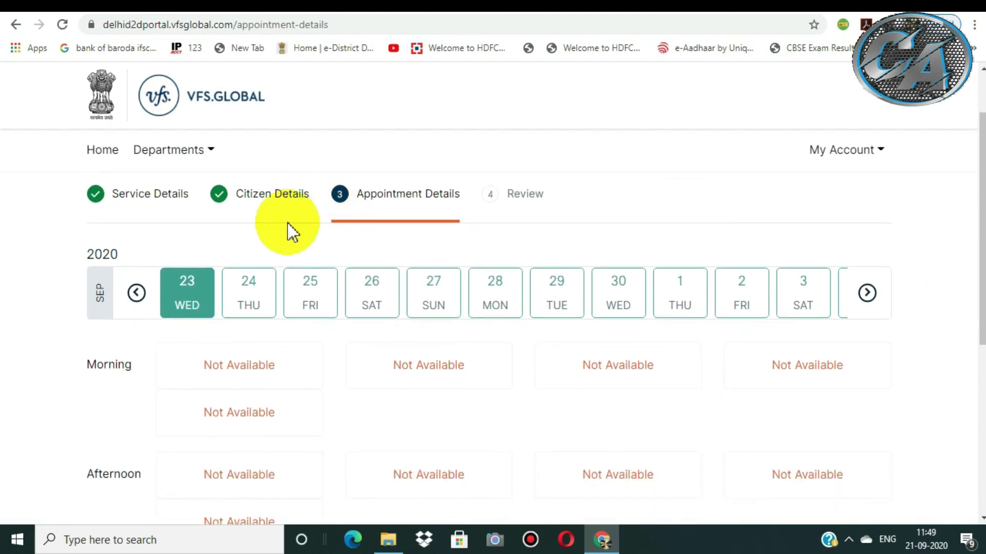
{"action": "scroll", "coordinate": [971, 308], "scroll_direction": "down", "scroll_amount": 2}
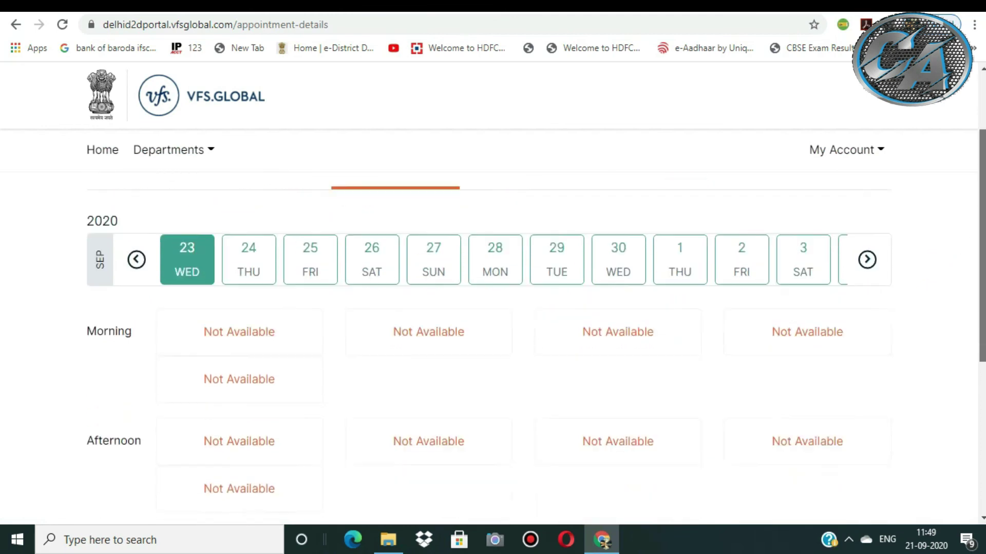
{"action": "scroll", "coordinate": [487, 334], "scroll_direction": "up", "scroll_amount": 1}
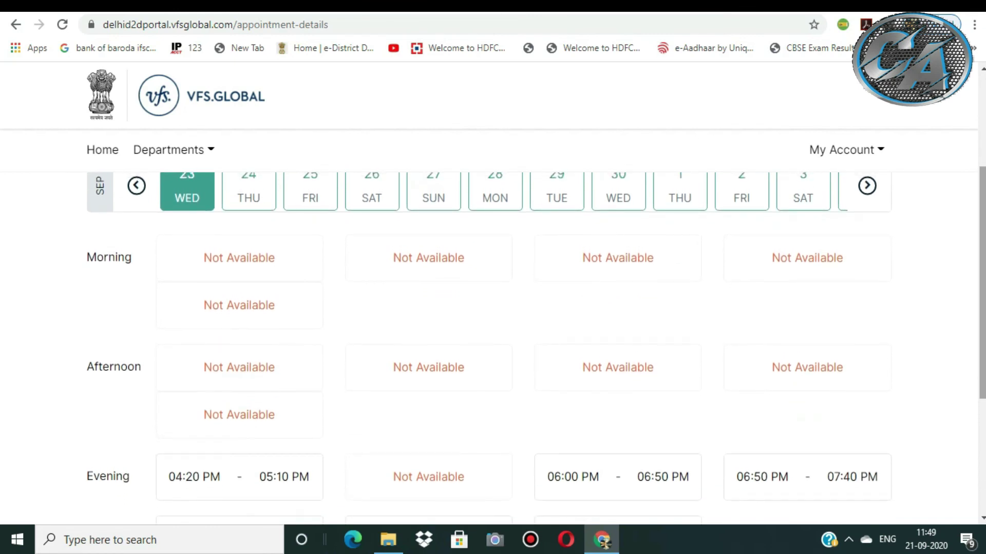
{"action": "scroll", "coordinate": [488, 333], "scroll_direction": "up", "scroll_amount": 1}
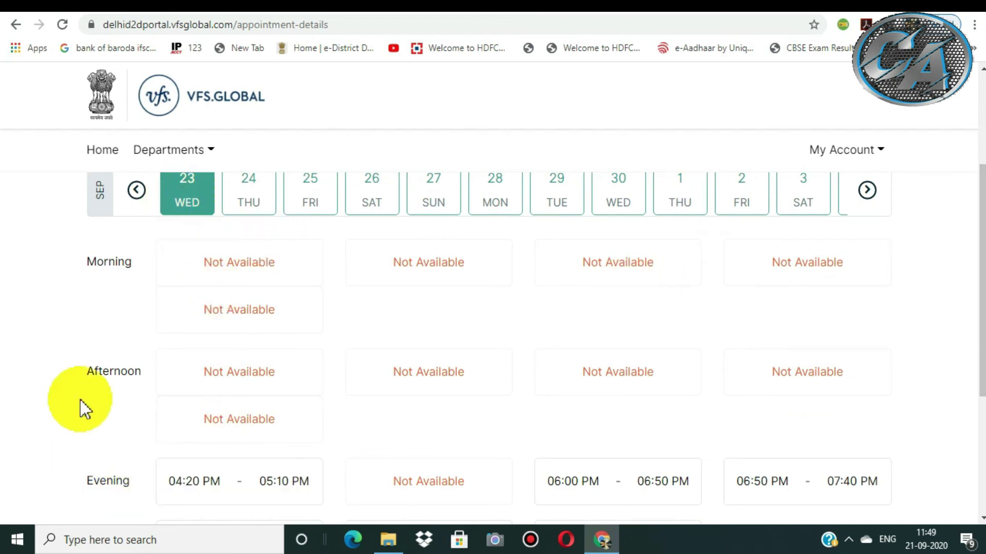
{"action": "scroll", "coordinate": [970, 241], "scroll_direction": "up", "scroll_amount": 1}
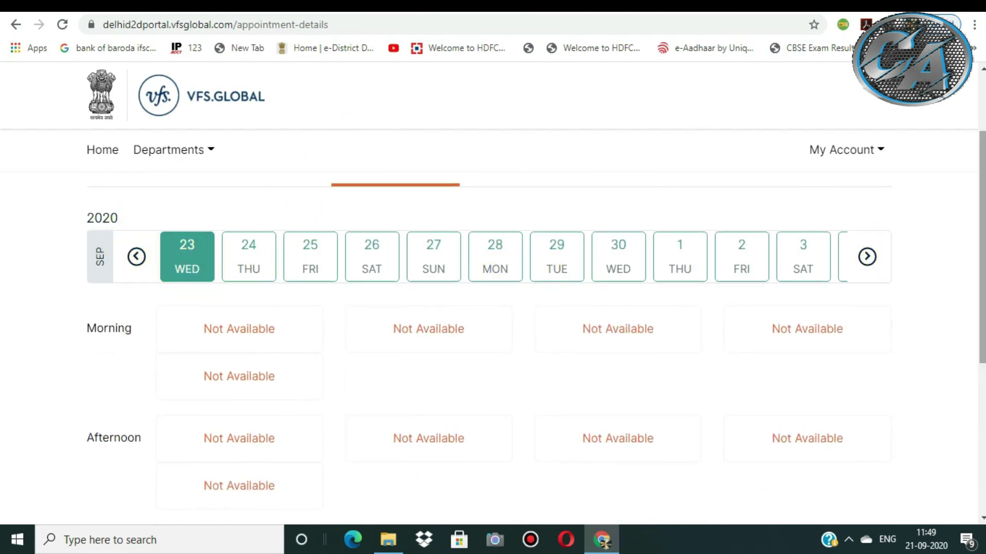
{"action": "scroll", "coordinate": [980, 252], "scroll_direction": "down", "scroll_amount": 1}
{"action": "scroll", "coordinate": [536, 339], "scroll_direction": "down", "scroll_amount": 2}
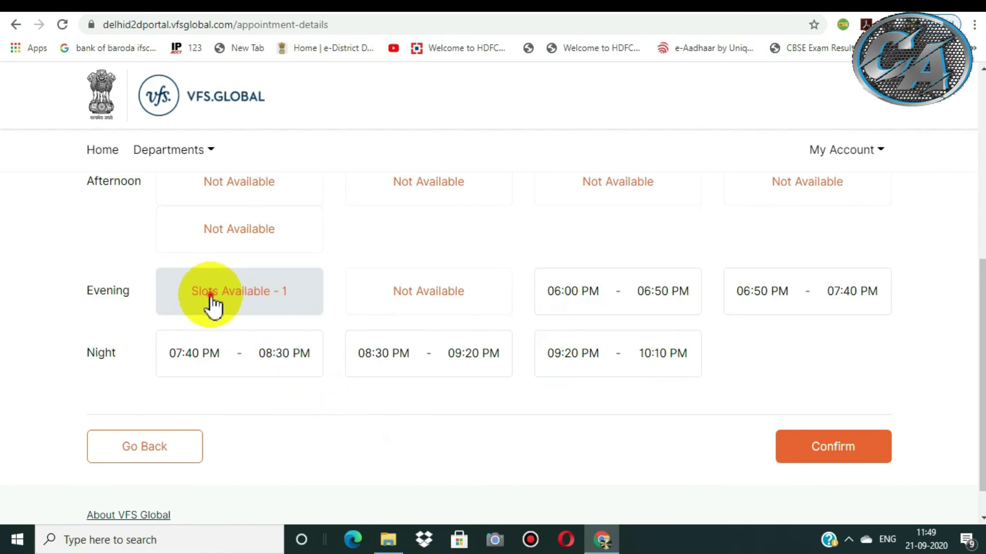
{"action": "left_click", "coordinate": [212, 303]}
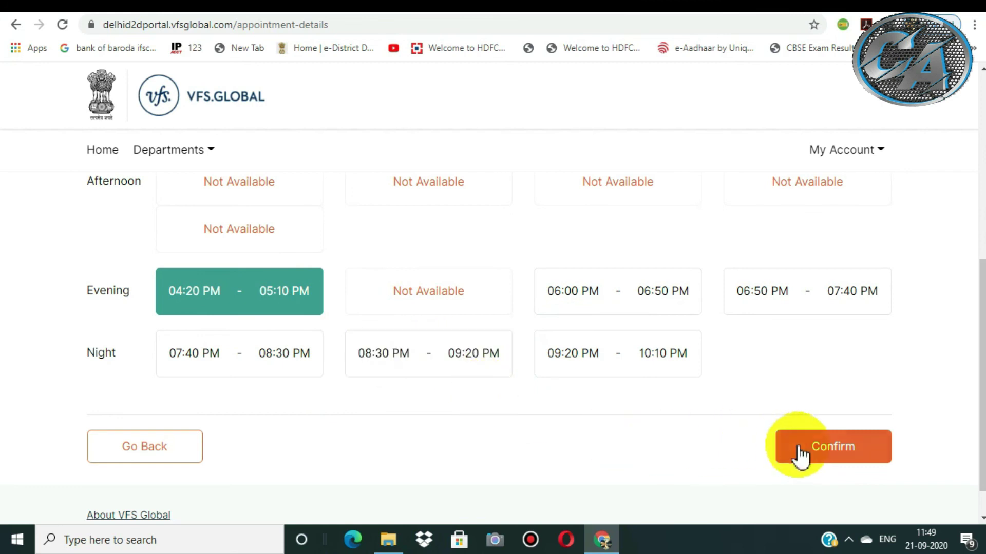
{"action": "left_click", "coordinate": [821, 455]}
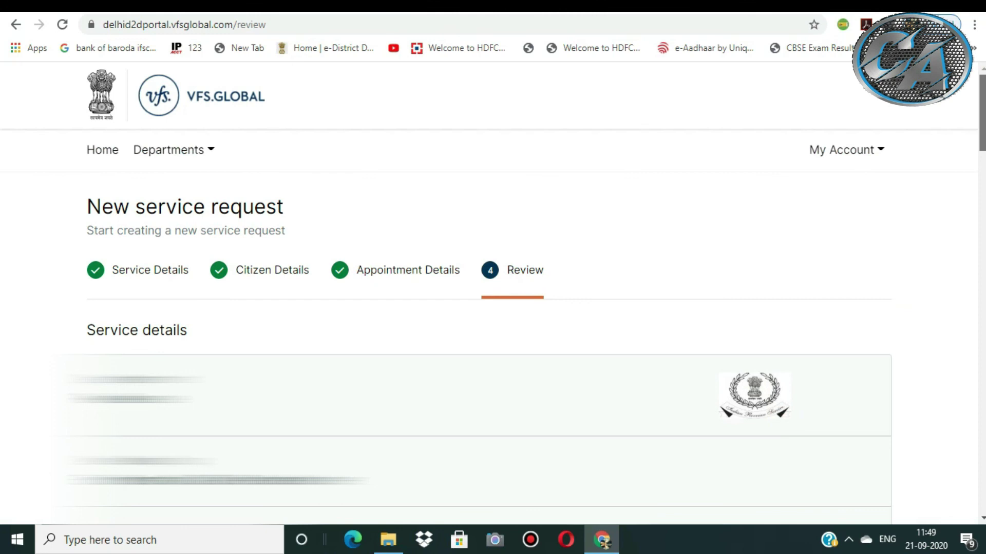
Review the request and its INR 50 fees (INR 42.37 service, INR 7.63 tax), then confirm.
{"action": "scroll", "coordinate": [480, 349], "scroll_direction": "down", "scroll_amount": 5}
{"action": "scroll", "coordinate": [480, 349], "scroll_direction": "down", "scroll_amount": 4}
{"action": "scroll", "coordinate": [481, 349], "scroll_direction": "down", "scroll_amount": 4}
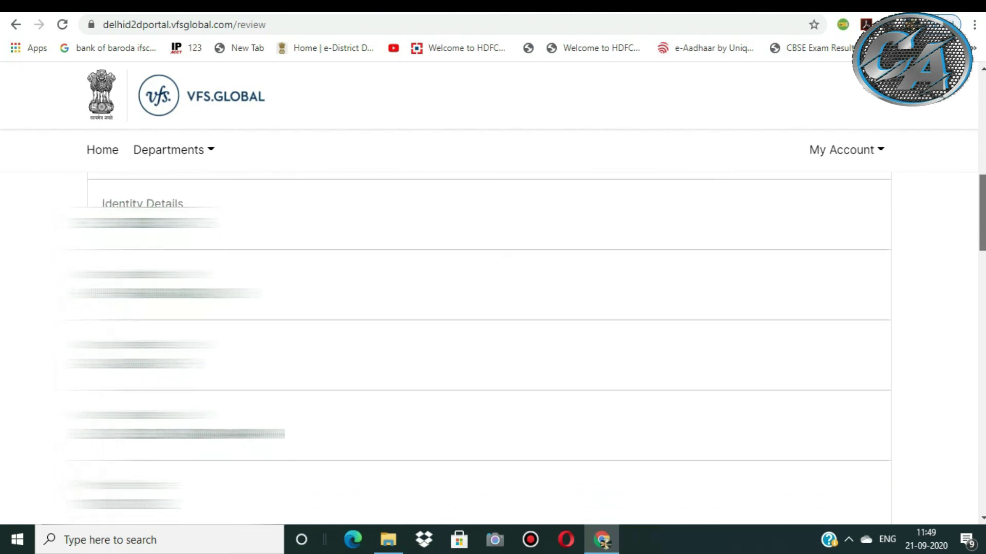
{"action": "scroll", "coordinate": [480, 349], "scroll_direction": "down", "scroll_amount": 4}
{"action": "scroll", "coordinate": [480, 349], "scroll_direction": "down", "scroll_amount": 3}
{"action": "scroll", "coordinate": [481, 350], "scroll_direction": "down", "scroll_amount": 5}
{"action": "left_click_drag", "start_coordinate": [981, 290], "coordinate": [982, 452]}
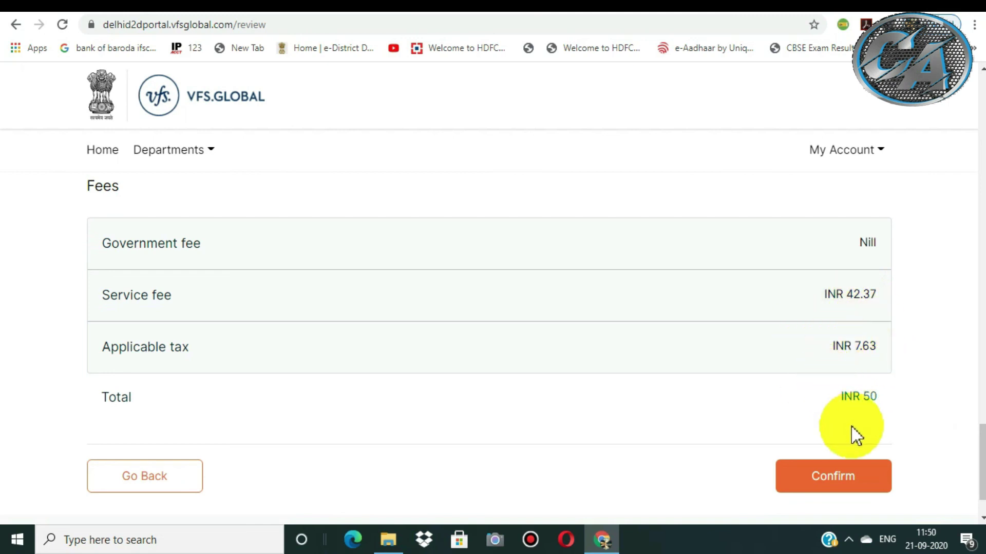
{"action": "left_click", "coordinate": [832, 477]}
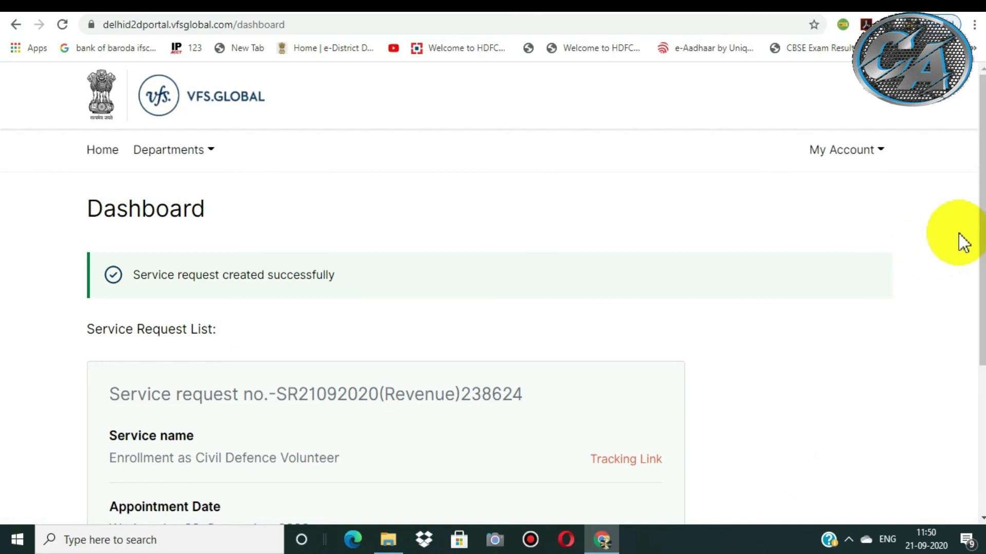
Check the Enrollment as Civil Defence Volunteer request card on the dashboard, then open print preview.
{"action": "scroll", "coordinate": [964, 241], "scroll_direction": "down", "scroll_amount": 1}
{"action": "scroll", "coordinate": [493, 308], "scroll_direction": "down", "scroll_amount": 1}
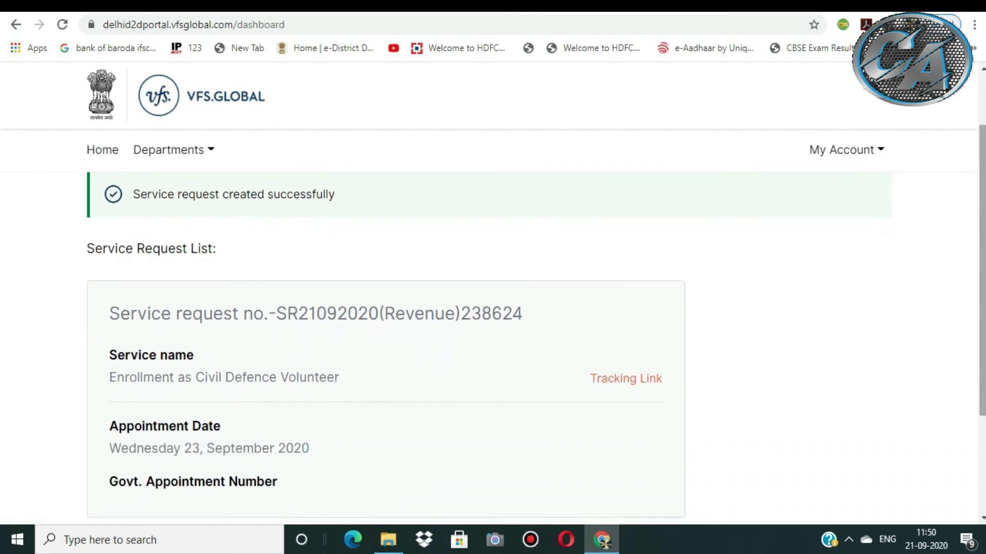
{"action": "scroll", "coordinate": [492, 308], "scroll_direction": "down", "scroll_amount": 2}
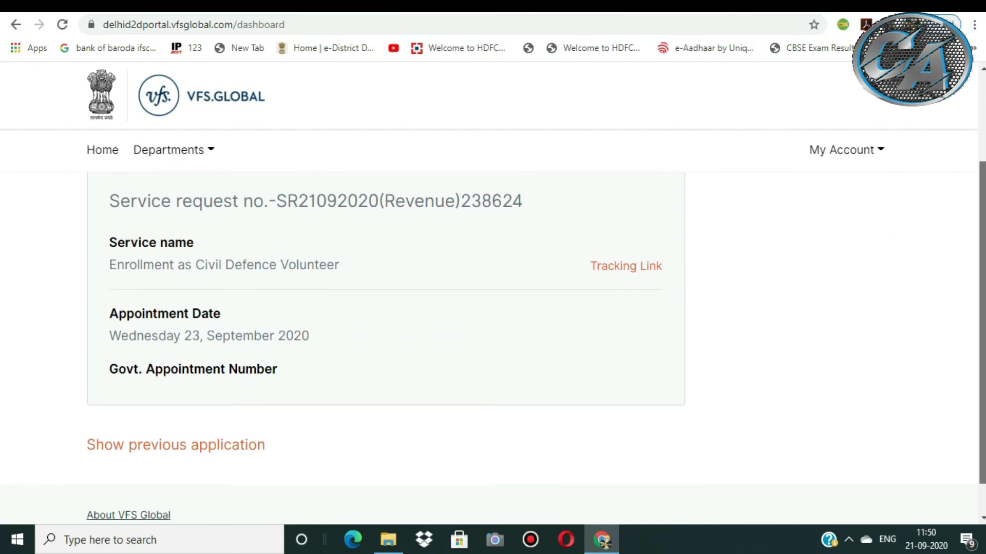
{"action": "scroll", "coordinate": [493, 308], "scroll_direction": "down", "scroll_amount": 1}
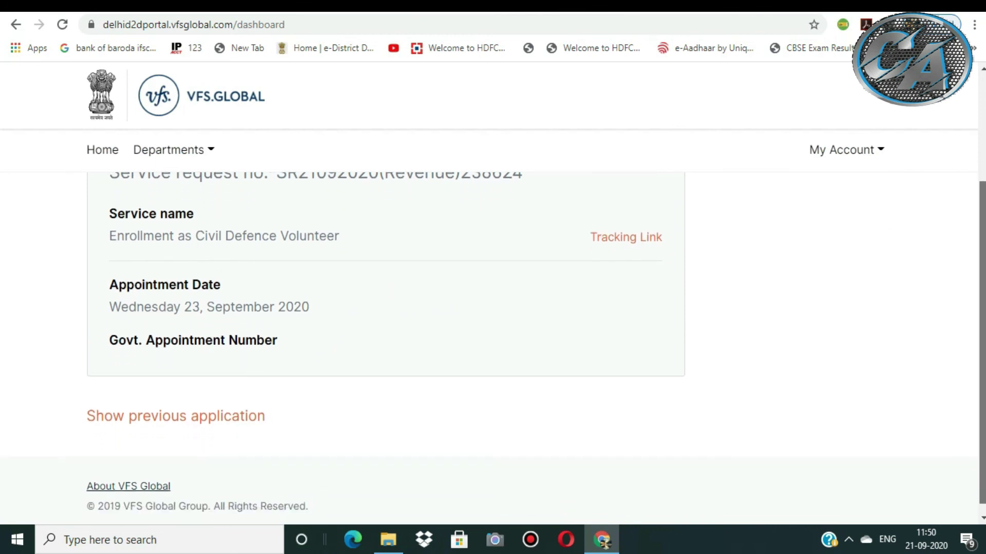
{"action": "scroll", "coordinate": [981, 300], "scroll_direction": "up", "scroll_amount": 1}
{"action": "left_click_drag", "start_coordinate": [980, 301], "coordinate": [980, 290]}
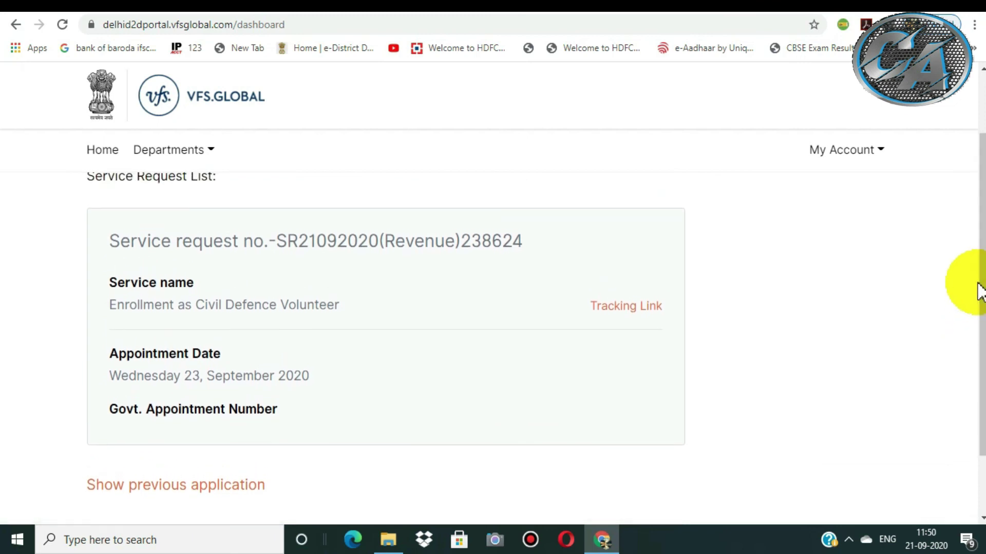
{"action": "key", "text": "ctrl+p"}
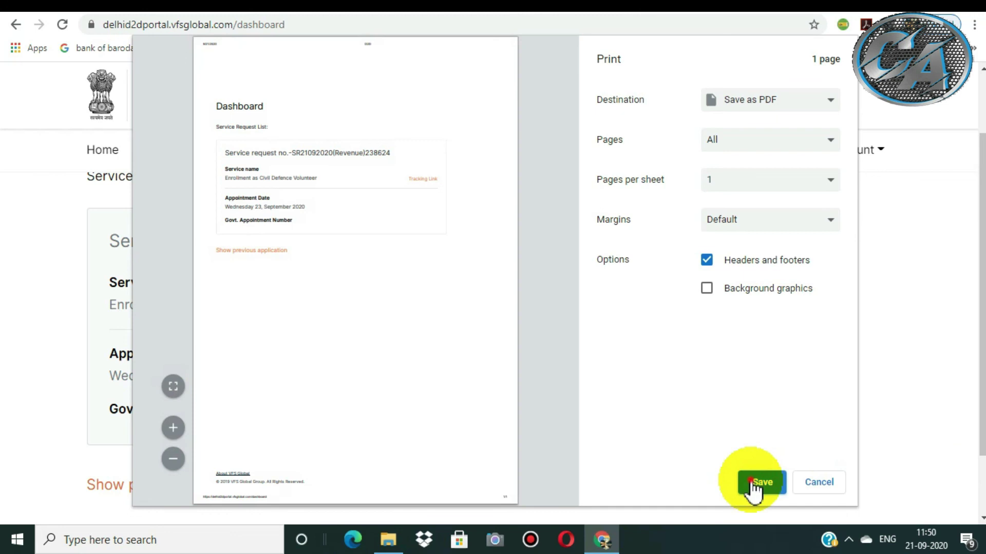
Save the dashboard print as a PDF named D2D on the Desktop.
{"action": "left_click", "coordinate": [753, 486]}
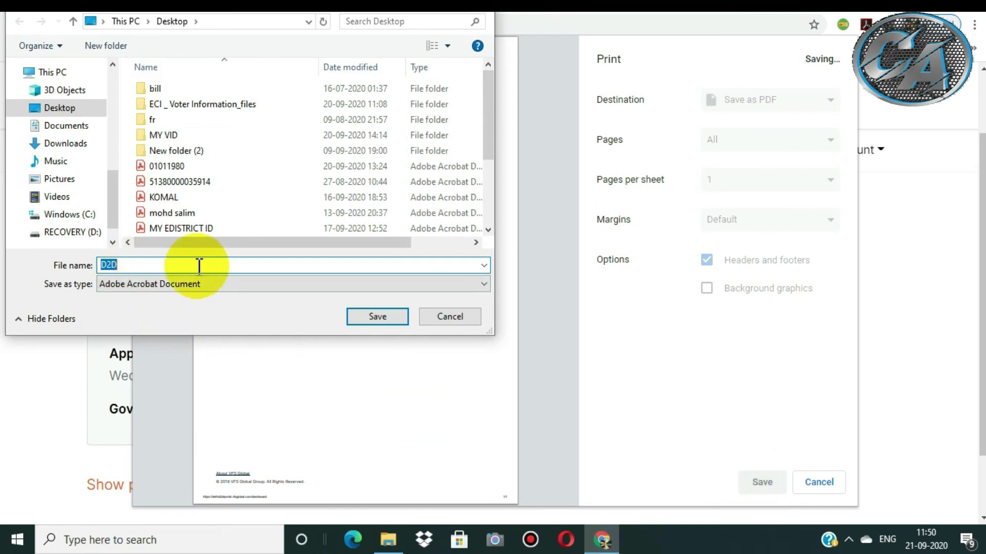
{"action": "left_click", "coordinate": [362, 314]}
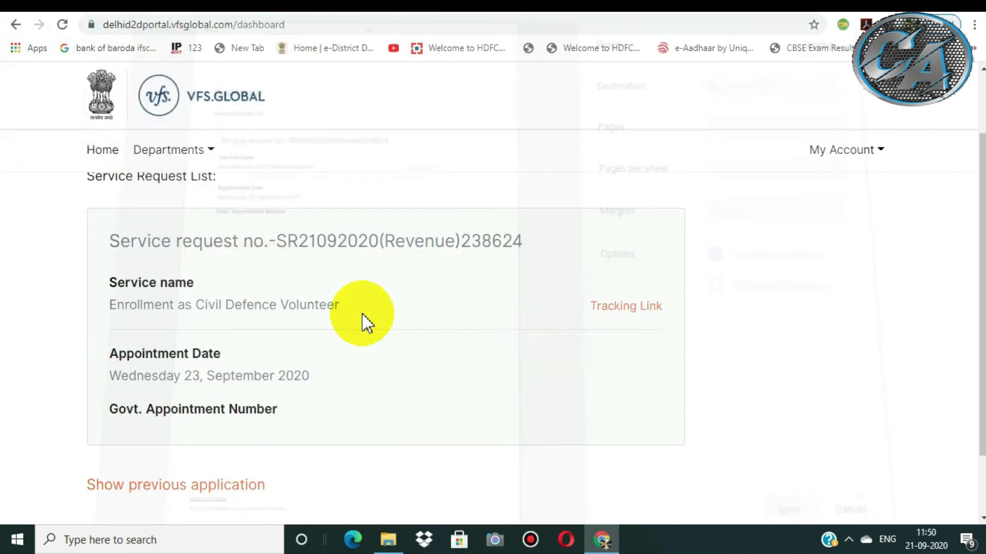